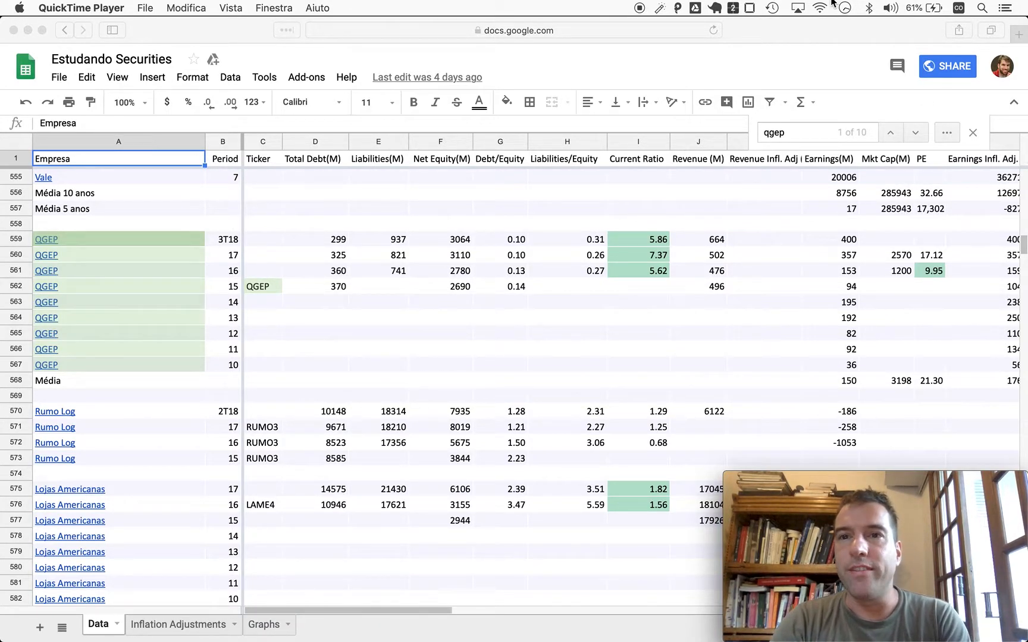
Step: Close the qgep search and select QGEP's 2014 row (A563) to reveal its results-page link
{"action": "left_click", "coordinate": [846, 9]}
{"action": "left_click", "coordinate": [845, 9]}
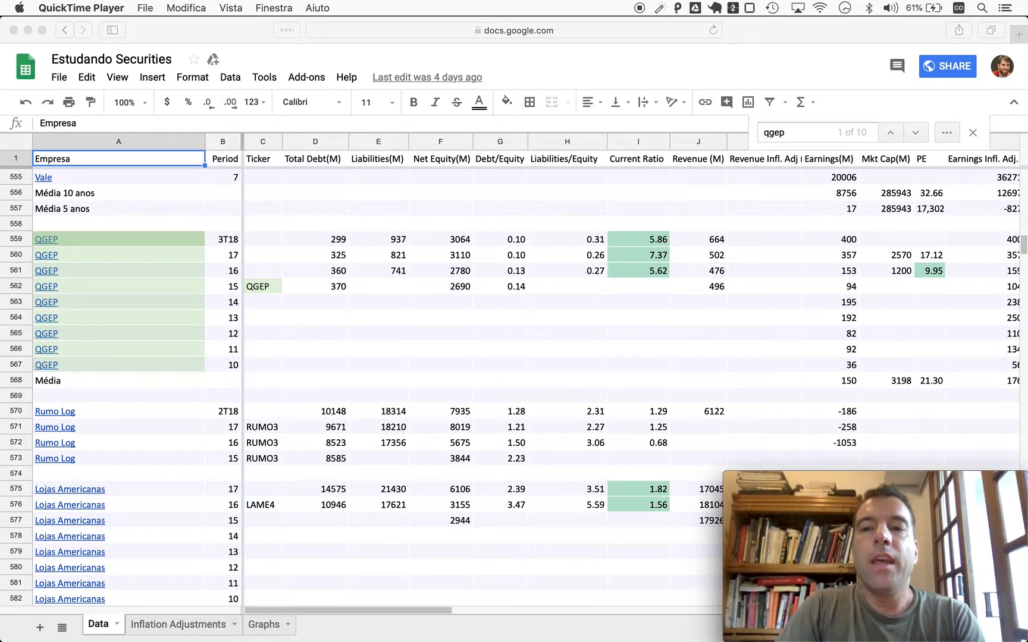
{"action": "scroll", "coordinate": [834, 295], "scroll_direction": "right", "scroll_amount": 5}
{"action": "scroll", "coordinate": [834, 296], "scroll_direction": "right", "scroll_amount": 5}
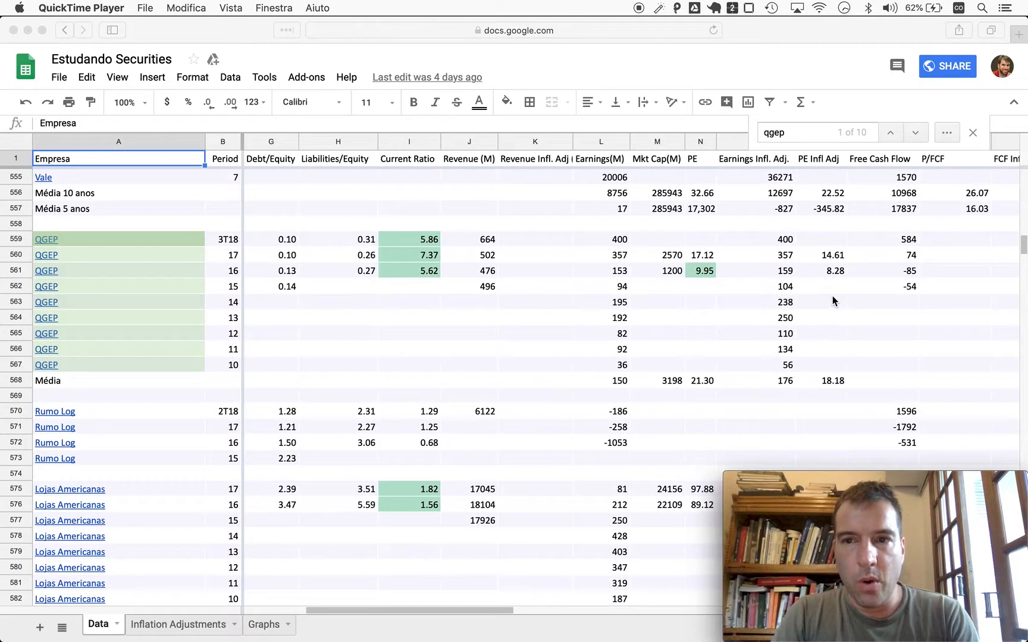
{"action": "scroll", "coordinate": [834, 296], "scroll_direction": "up", "scroll_amount": 1}
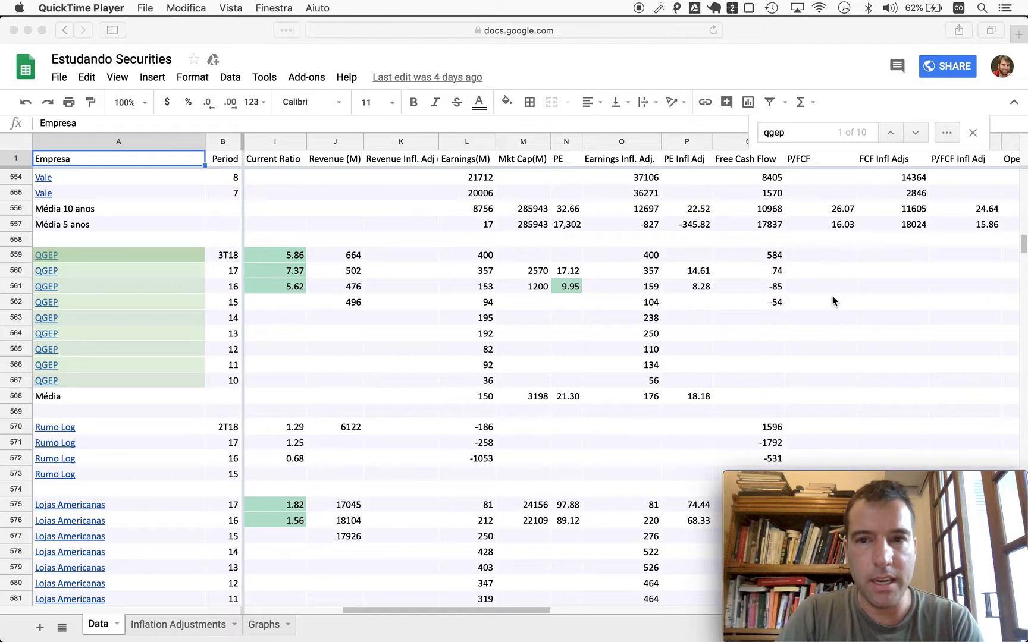
{"action": "left_click", "coordinate": [973, 133]}
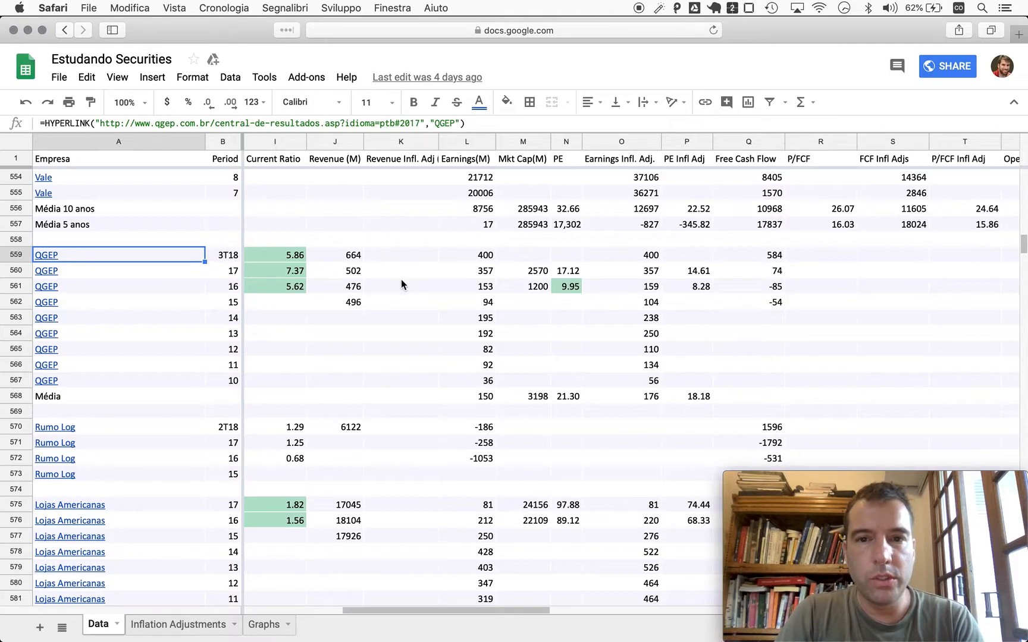
{"action": "scroll", "coordinate": [401, 279], "scroll_direction": "left", "scroll_amount": 3}
{"action": "scroll", "coordinate": [397, 290], "scroll_direction": "left", "scroll_amount": 2}
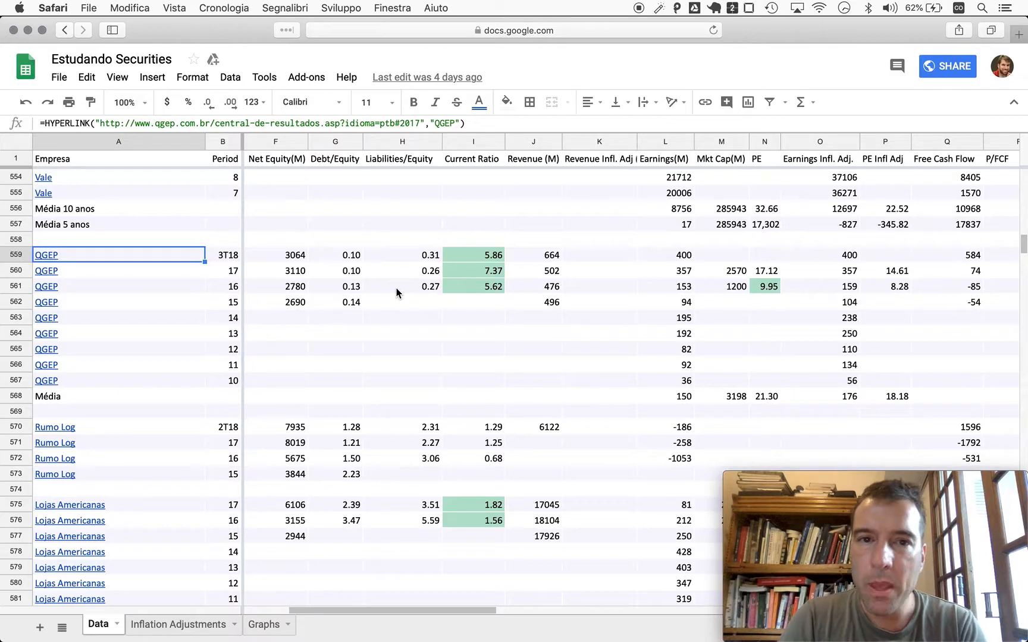
{"action": "scroll", "coordinate": [397, 293], "scroll_direction": "left", "scroll_amount": 2}
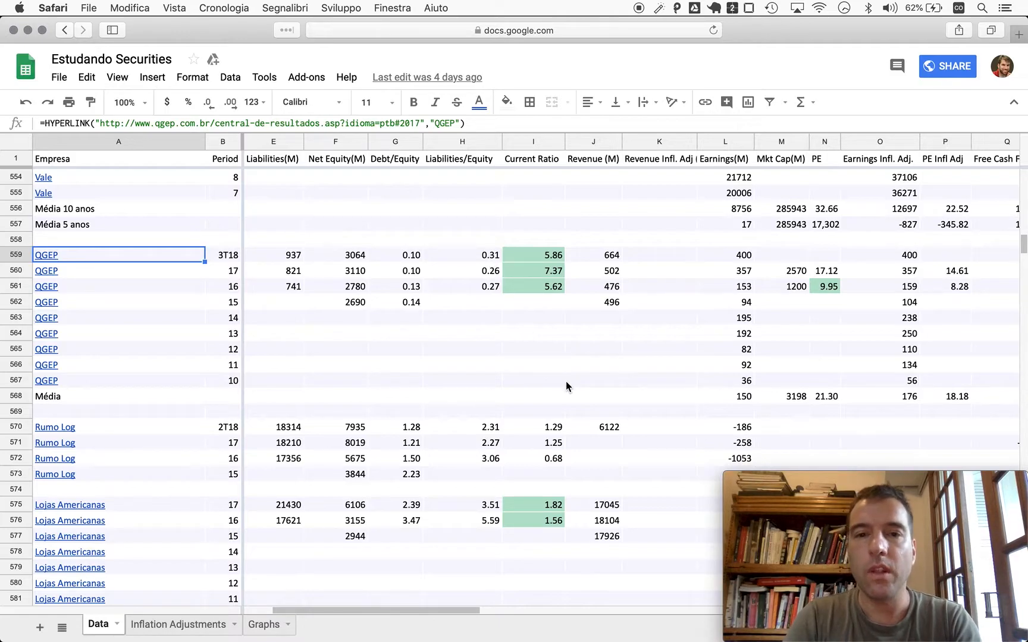
{"action": "scroll", "coordinate": [565, 386], "scroll_direction": "right", "scroll_amount": 8}
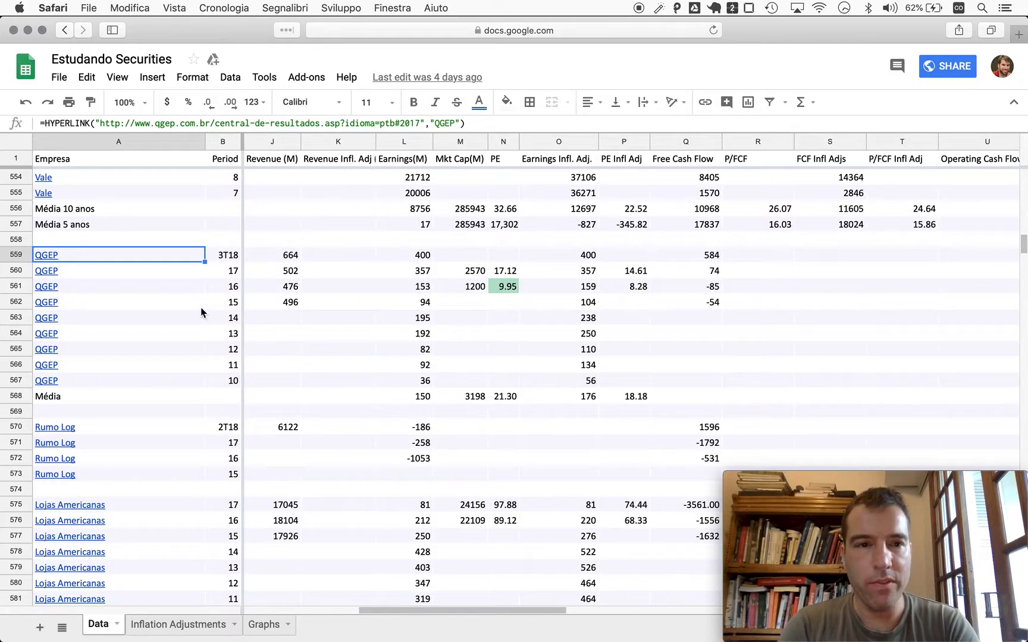
{"action": "left_click", "coordinate": [49, 320]}
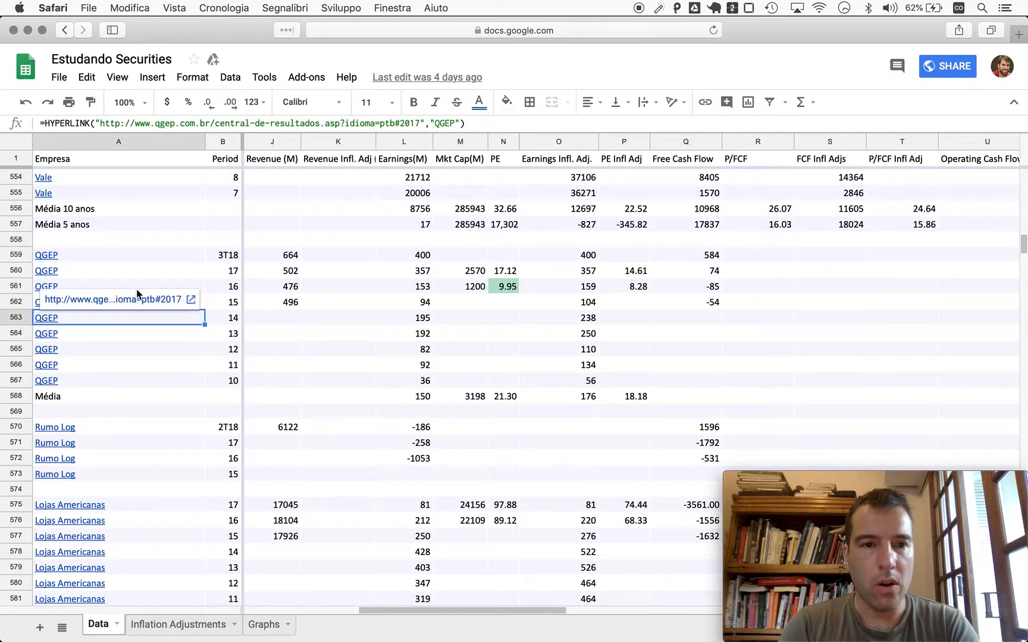
Step: Follow the link to QGEP's results page, choose 2014 and download the 4T14 financial statements PDF
{"action": "left_click", "coordinate": [106, 299]}
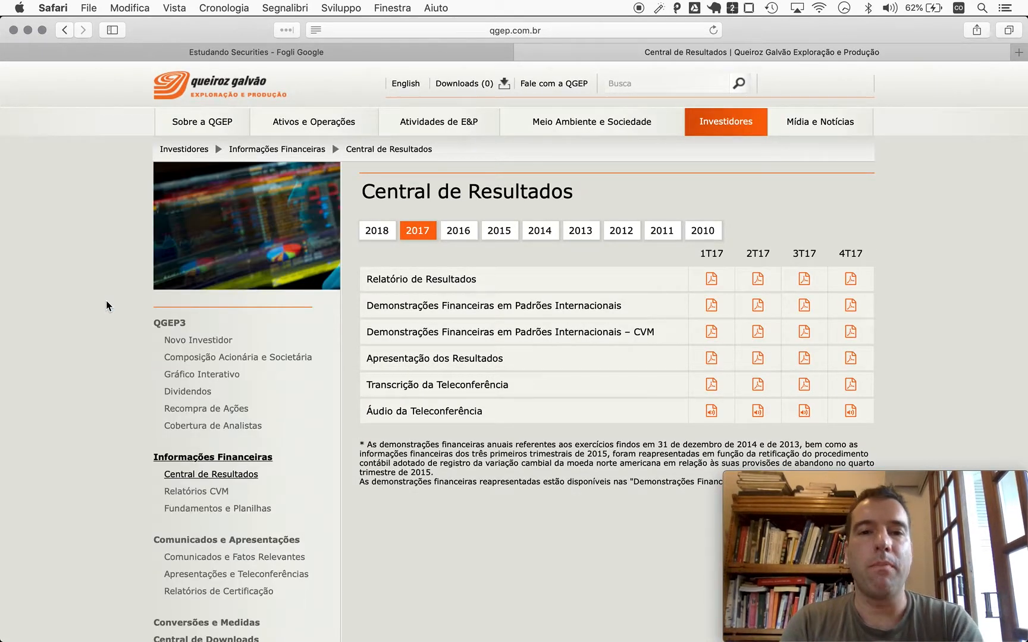
{"action": "left_click", "coordinate": [539, 233]}
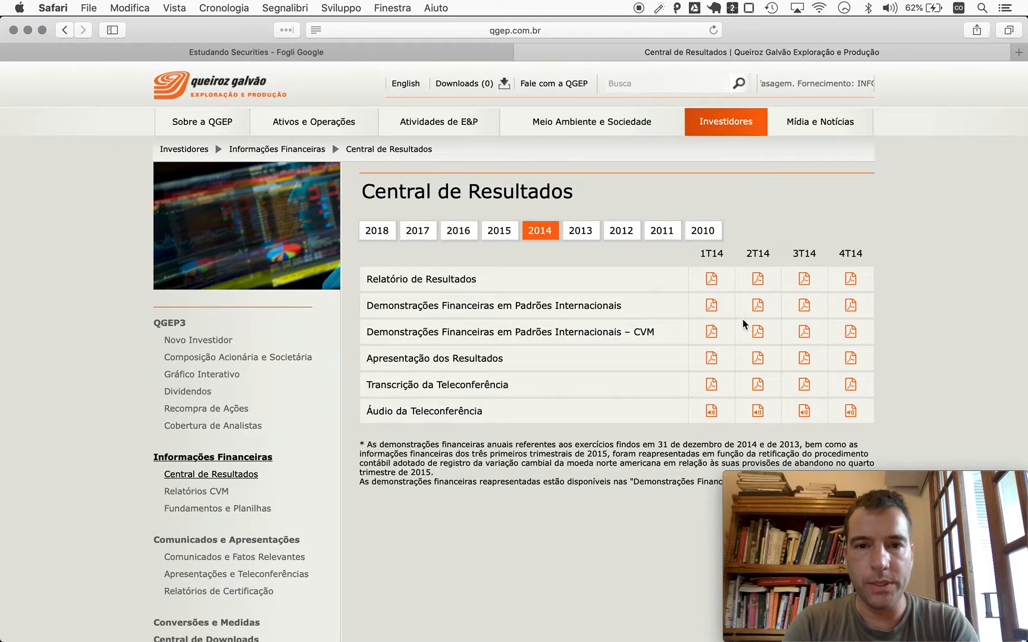
{"action": "left_click", "coordinate": [850, 333]}
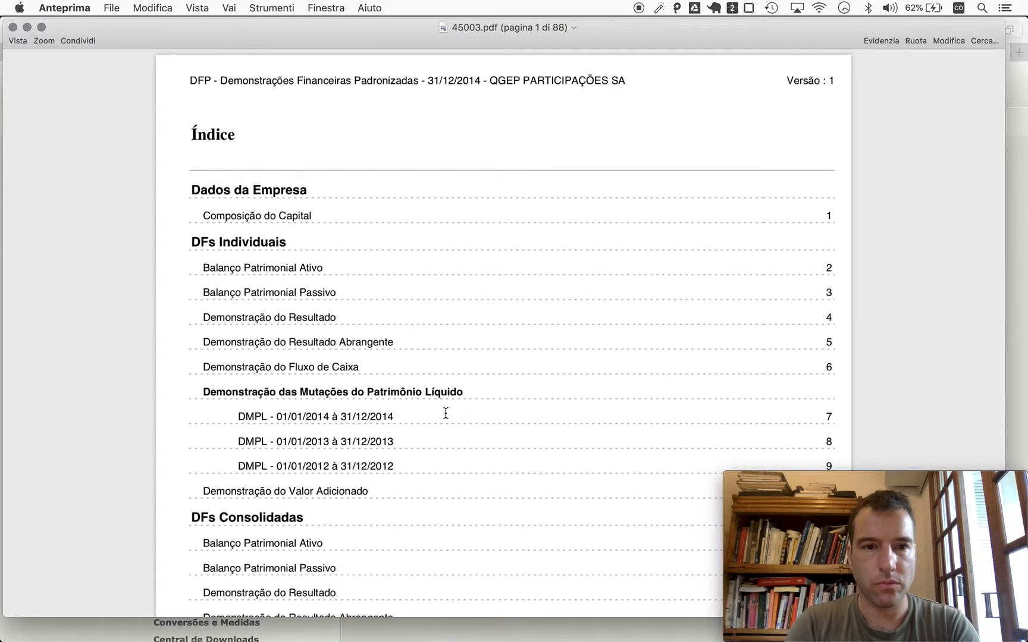
{"action": "scroll", "coordinate": [445, 413], "scroll_direction": "down", "scroll_amount": 5}
{"action": "scroll", "coordinate": [425, 444], "scroll_direction": "down", "scroll_amount": 5}
{"action": "scroll", "coordinate": [425, 443], "scroll_direction": "down", "scroll_amount": 5}
{"action": "scroll", "coordinate": [426, 445], "scroll_direction": "down", "scroll_amount": 5}
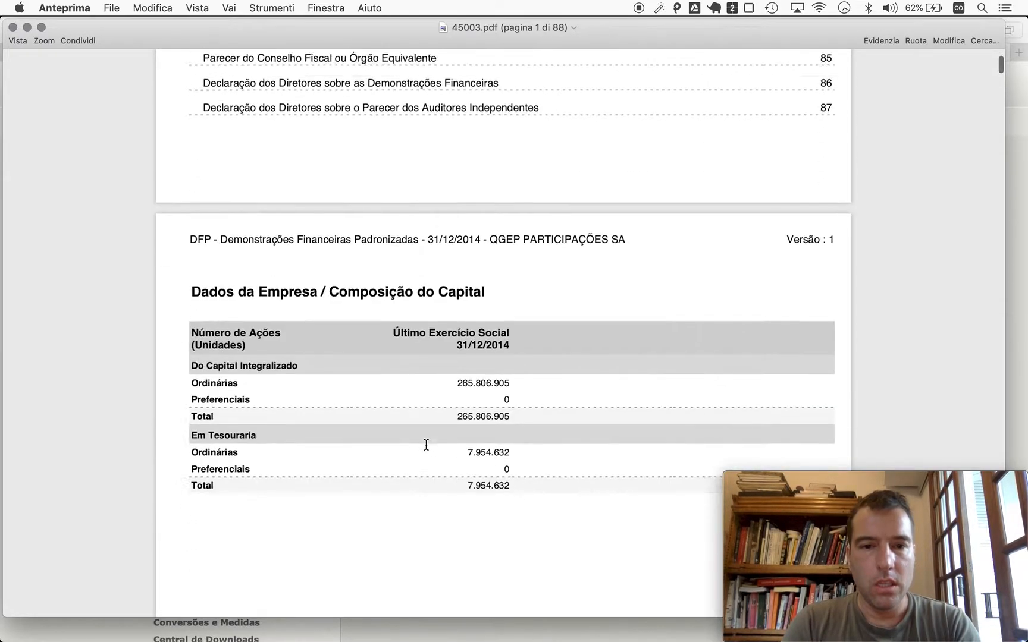
{"action": "scroll", "coordinate": [426, 444], "scroll_direction": "down", "scroll_amount": 3}
{"action": "scroll", "coordinate": [426, 444], "scroll_direction": "down", "scroll_amount": 5}
{"action": "scroll", "coordinate": [426, 444], "scroll_direction": "up", "scroll_amount": 10}
{"action": "scroll", "coordinate": [425, 445], "scroll_direction": "up", "scroll_amount": 3}
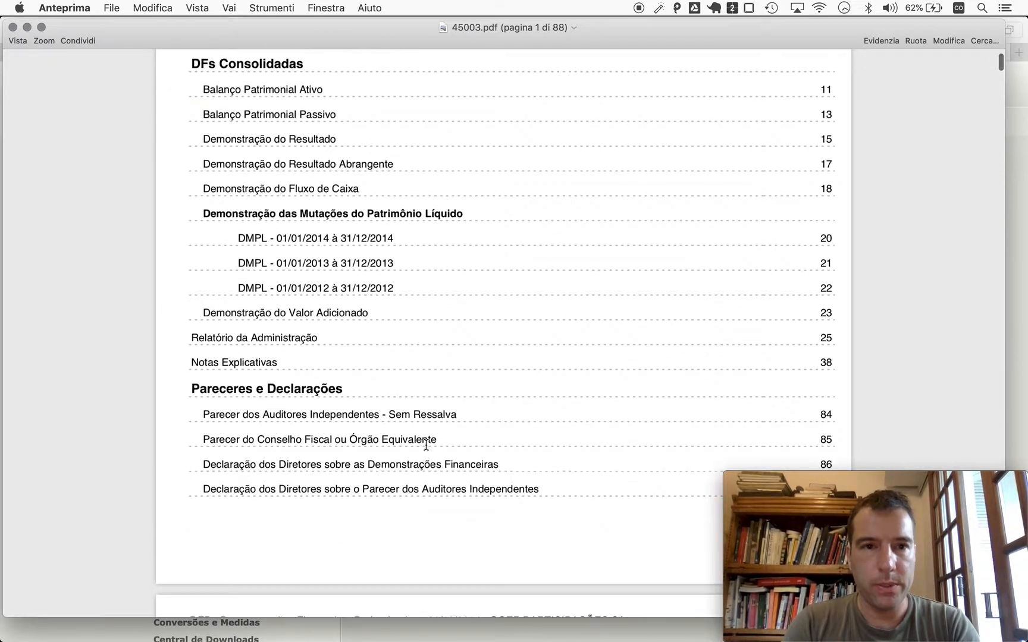
{"action": "scroll", "coordinate": [426, 444], "scroll_direction": "up", "scroll_amount": 3}
{"action": "scroll", "coordinate": [425, 444], "scroll_direction": "up", "scroll_amount": 1}
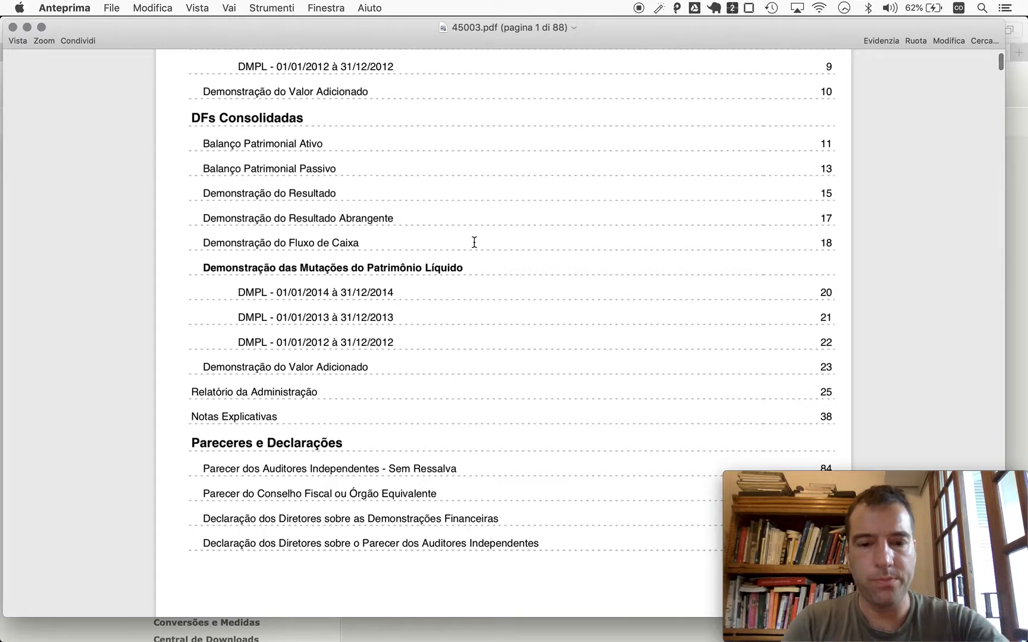
Step: Jump to page 20 of the 2014 report to reach the consolidated cash flow statement
{"action": "key", "text": "alt+super+g"}
{"action": "type", "text": "20"}
{"action": "key", "text": "Return"}
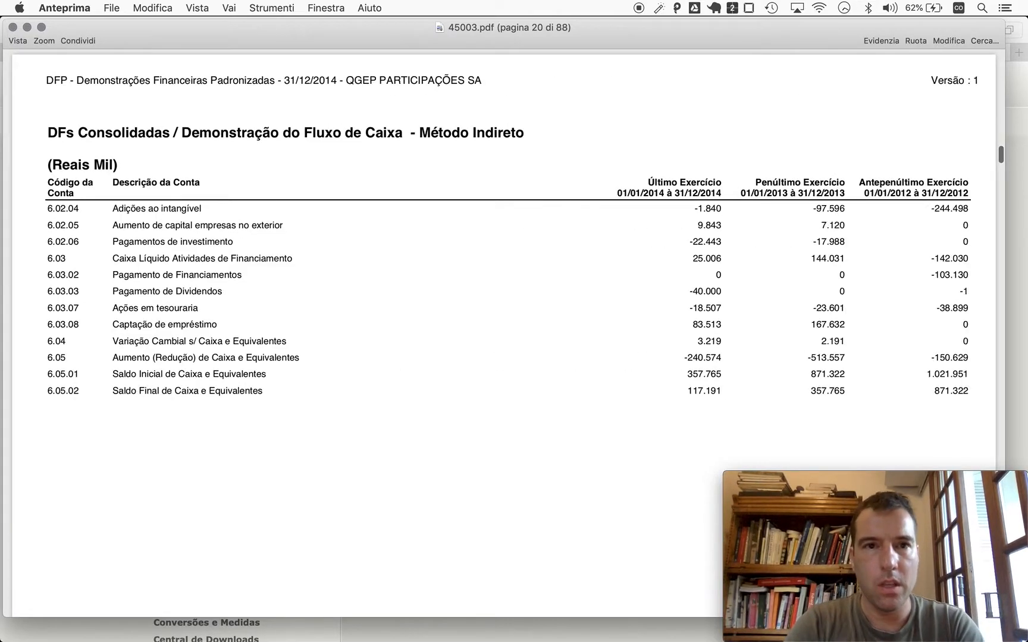
{"action": "scroll", "coordinate": [425, 440], "scroll_direction": "up", "scroll_amount": 5}
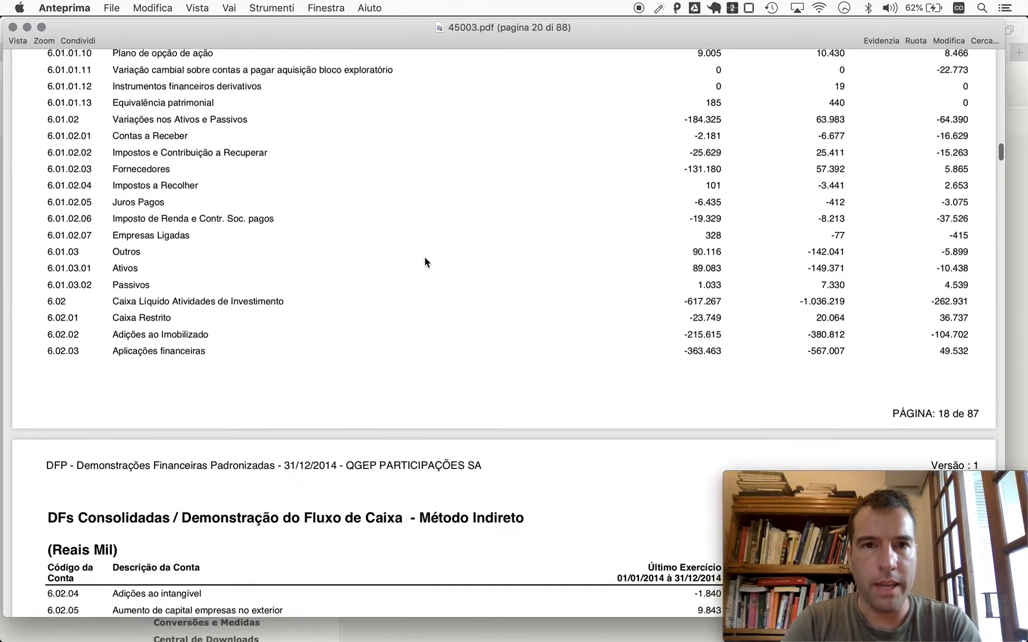
{"action": "scroll", "coordinate": [423, 256], "scroll_direction": "up", "scroll_amount": 5}
{"action": "scroll", "coordinate": [425, 256], "scroll_direction": "up", "scroll_amount": 1}
{"action": "scroll", "coordinate": [424, 255], "scroll_direction": "down", "scroll_amount": 1}
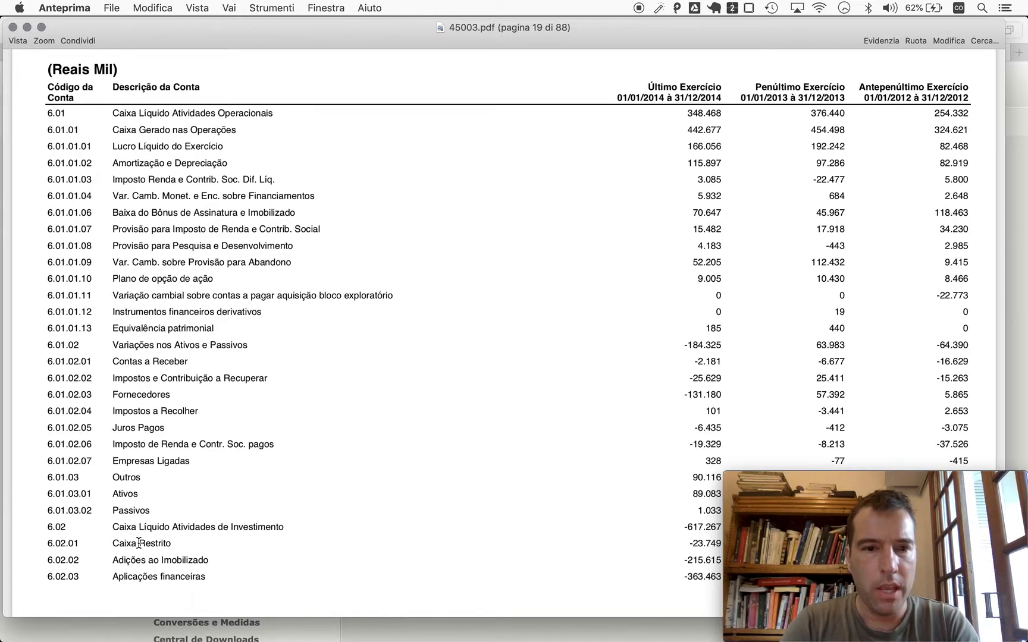
{"action": "scroll", "coordinate": [139, 534], "scroll_direction": "down", "scroll_amount": 3}
{"action": "scroll", "coordinate": [139, 535], "scroll_direction": "up", "scroll_amount": 4}
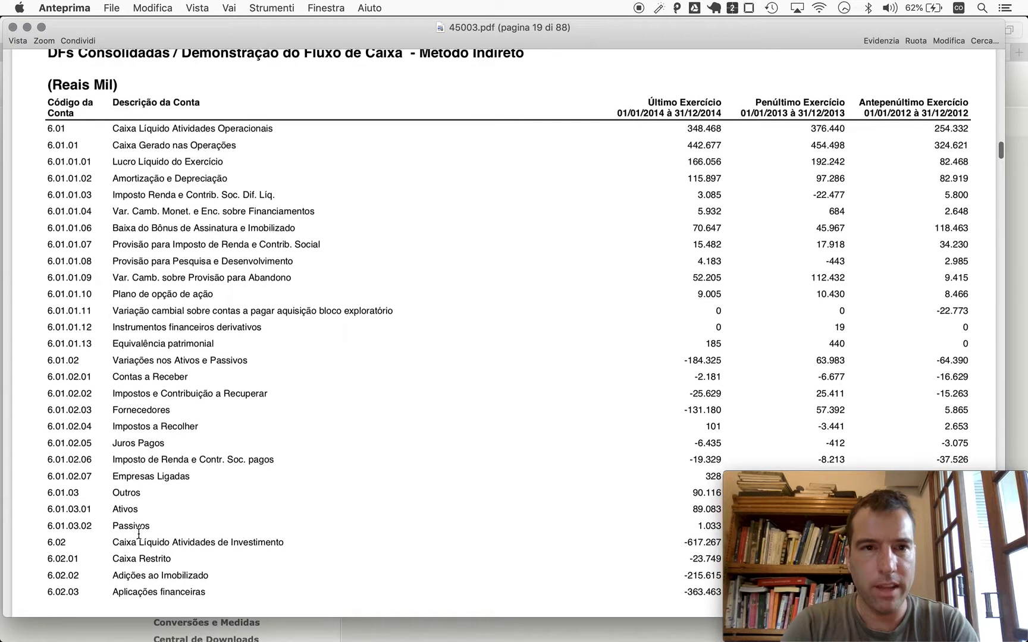
{"action": "key", "text": "super+Tab"}
{"action": "key", "text": "Escape"}
Step: Compute 2014 free cash flow 348 − 617 = -269 in Calculator and return to the Estudando Securities sheet
{"action": "key", "text": "super+space"}
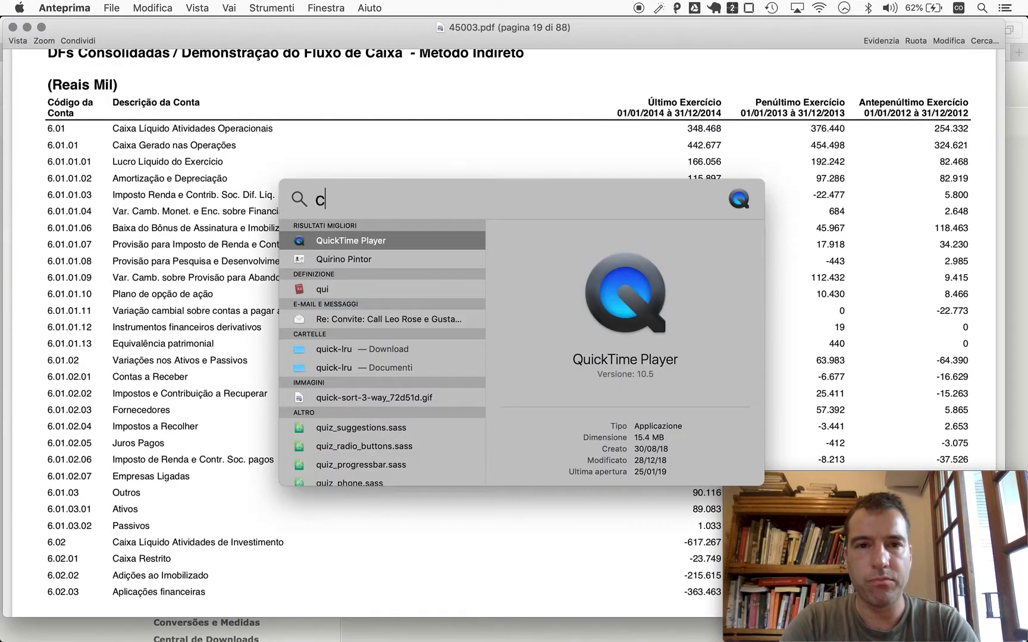
{"action": "type", "text": "calc"}
{"action": "key", "text": "Return"}
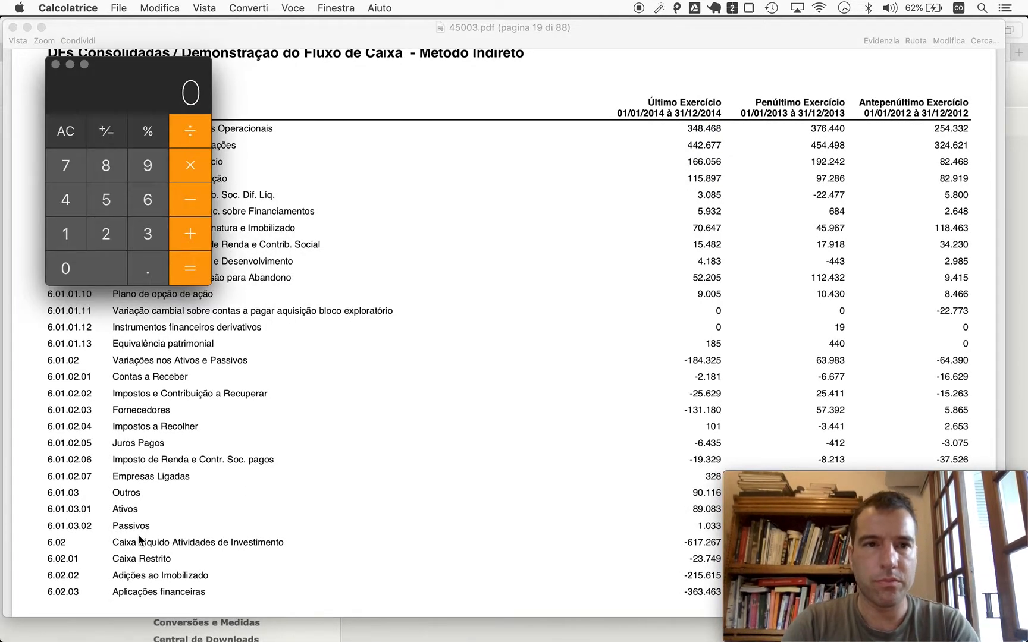
{"action": "left_click_drag", "start_coordinate": [116, 69], "coordinate": [490, 93]}
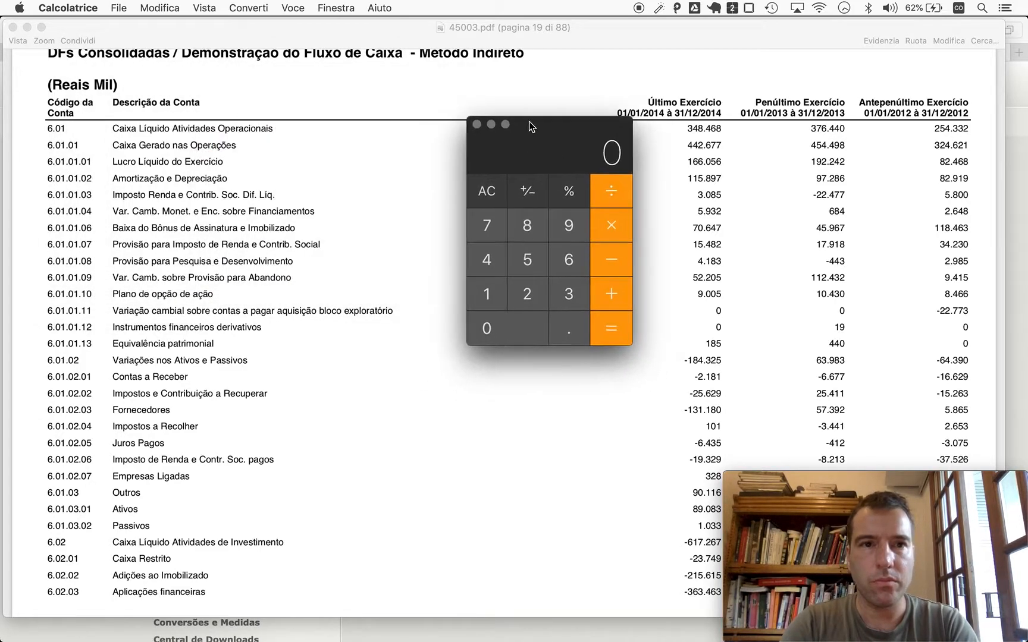
{"action": "type", "text": "34"}
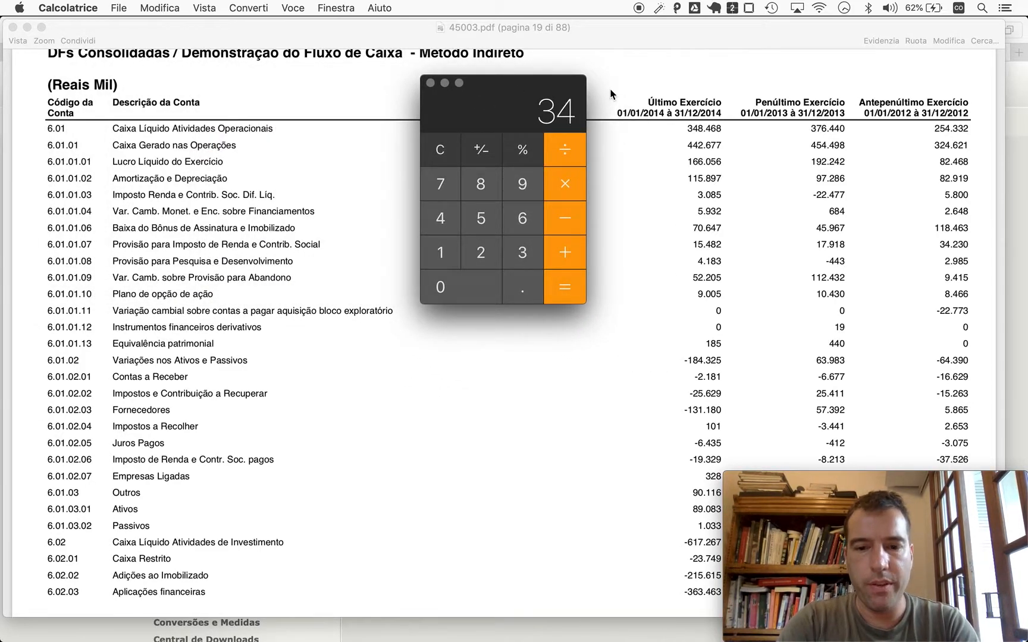
{"action": "type", "text": "8"}
{"action": "scroll", "coordinate": [271, 350], "scroll_direction": "down", "scroll_amount": 5}
{"action": "scroll", "coordinate": [271, 349], "scroll_direction": "down", "scroll_amount": 5}
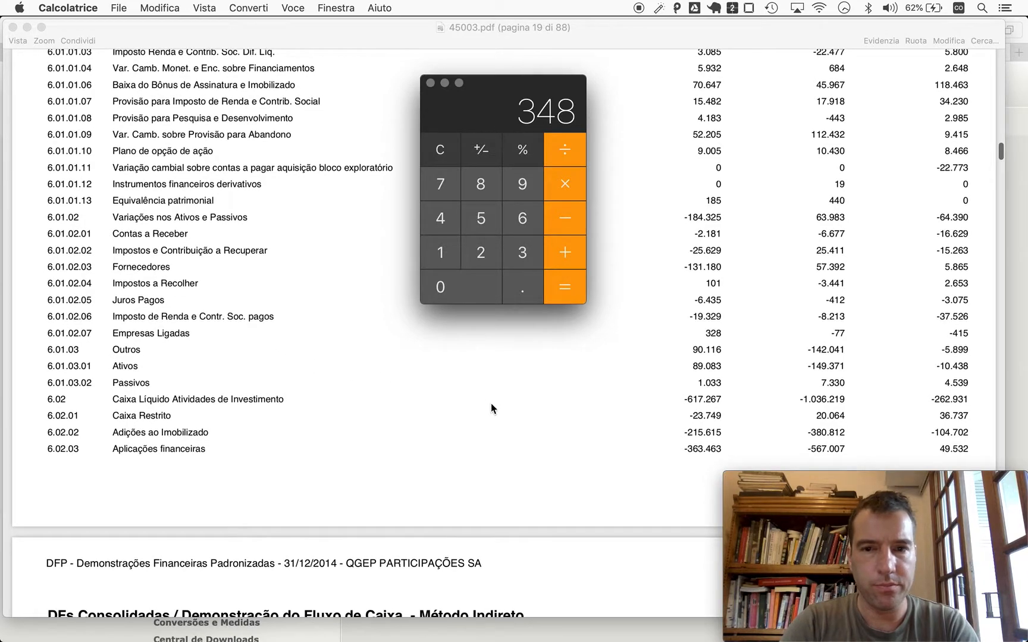
{"action": "key", "text": "minus"}
{"action": "type", "text": "617"}
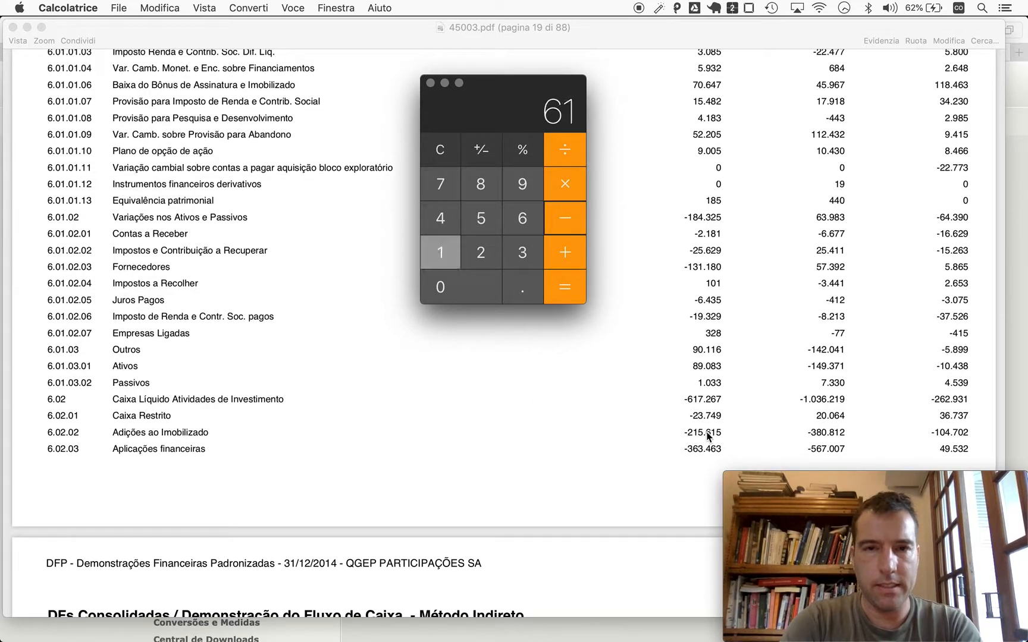
{"action": "key", "text": "Return"}
{"action": "key", "text": "super+Tab"}
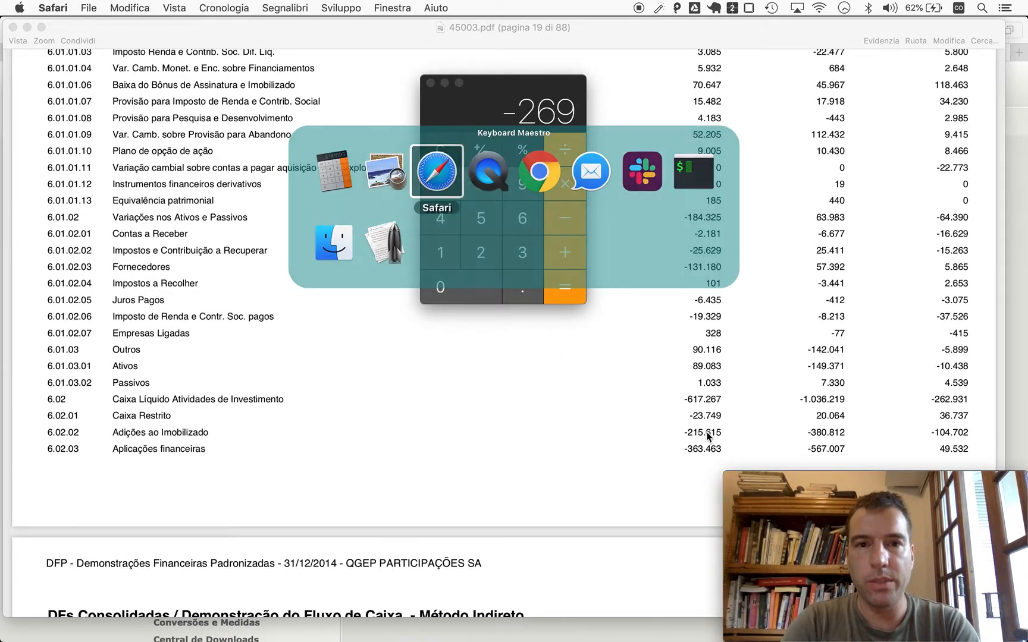
{"action": "key", "text": "ctrl+shift+Tab"}
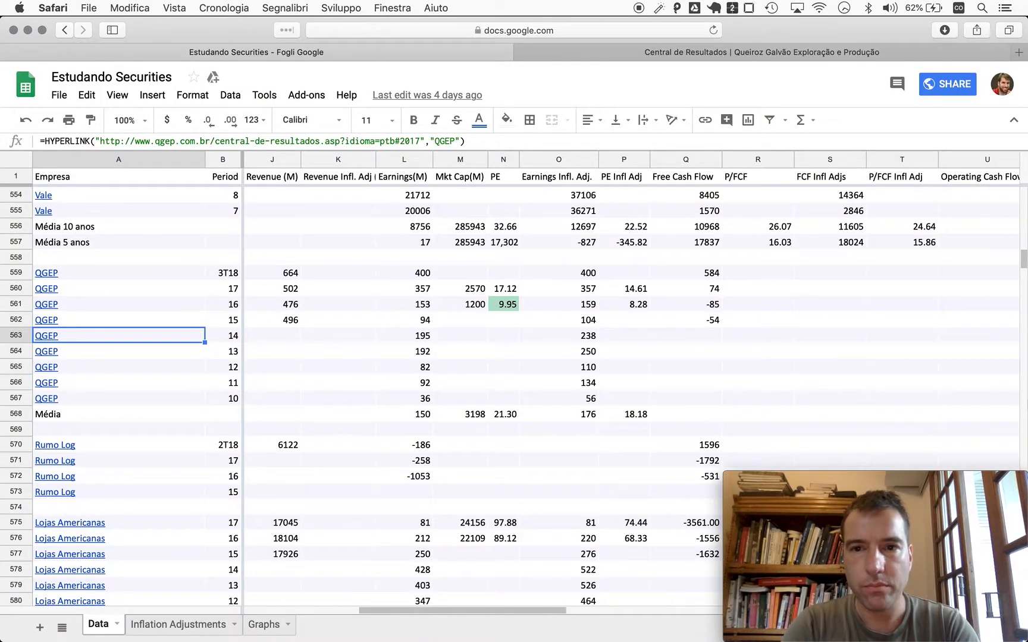
{"action": "left_click", "coordinate": [704, 337]}
{"action": "type", "text": "-269"}
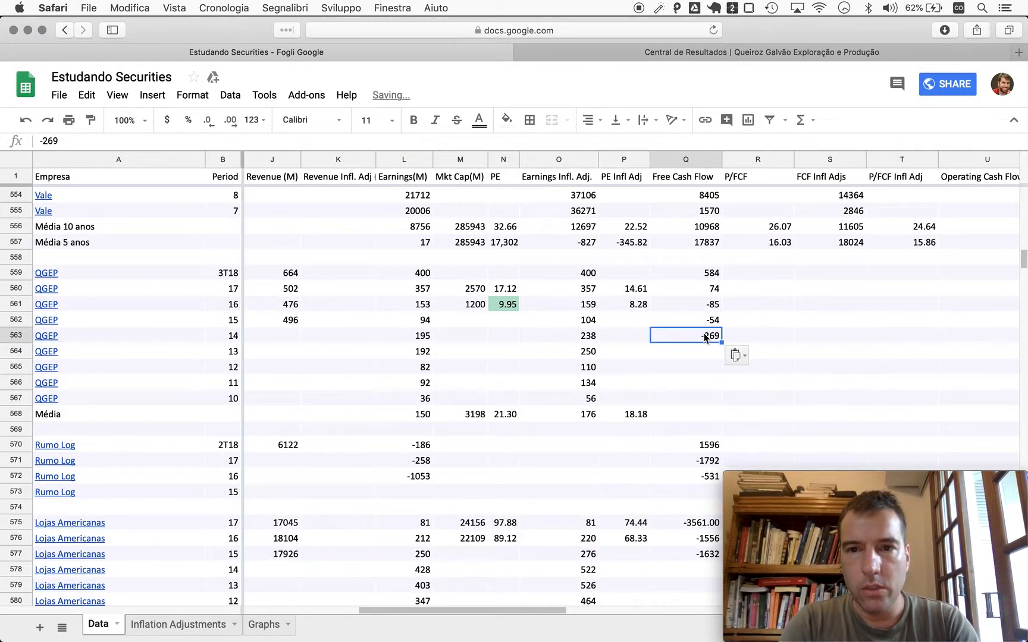
{"action": "key", "text": "Up"}
{"action": "key", "text": "Up"}
{"action": "key", "text": "Up"}
{"action": "key", "text": "Up"}
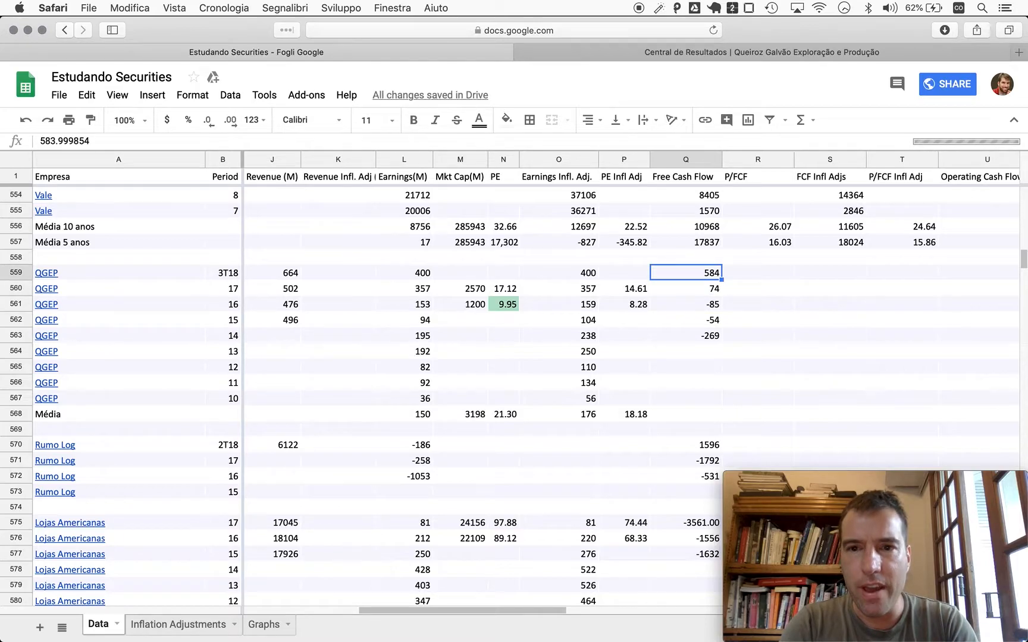
{"action": "key", "text": "Down"}
{"action": "key", "text": "Down"}
{"action": "key", "text": "Down"}
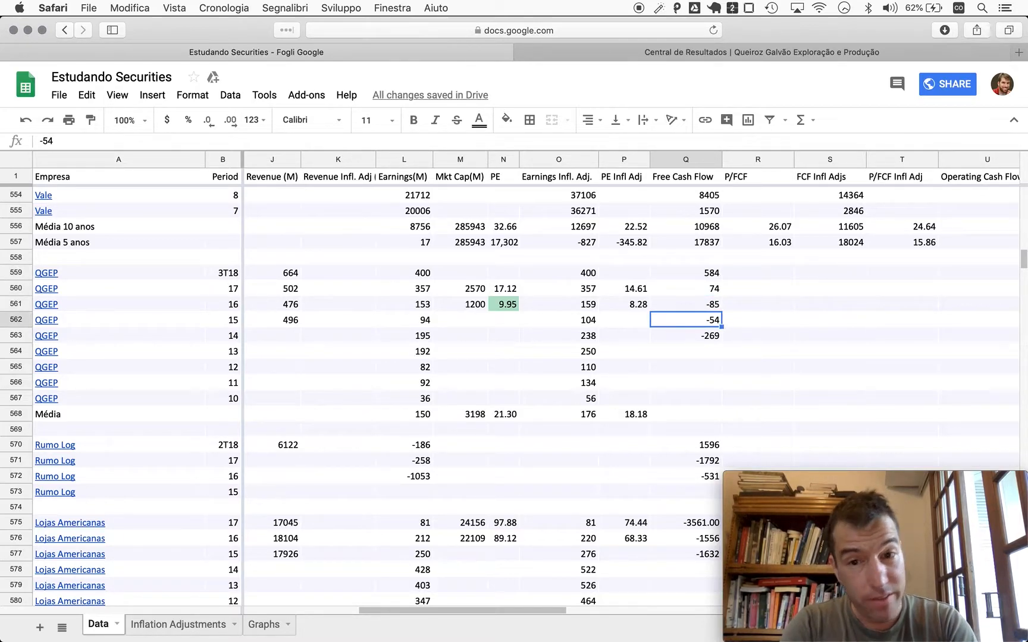
{"action": "key", "text": "Down"}
{"action": "key", "text": "Left"}
{"action": "key", "text": "Left"}
{"action": "key", "text": "Up"}
{"action": "key", "text": "Up"}
{"action": "key", "text": "Up"}
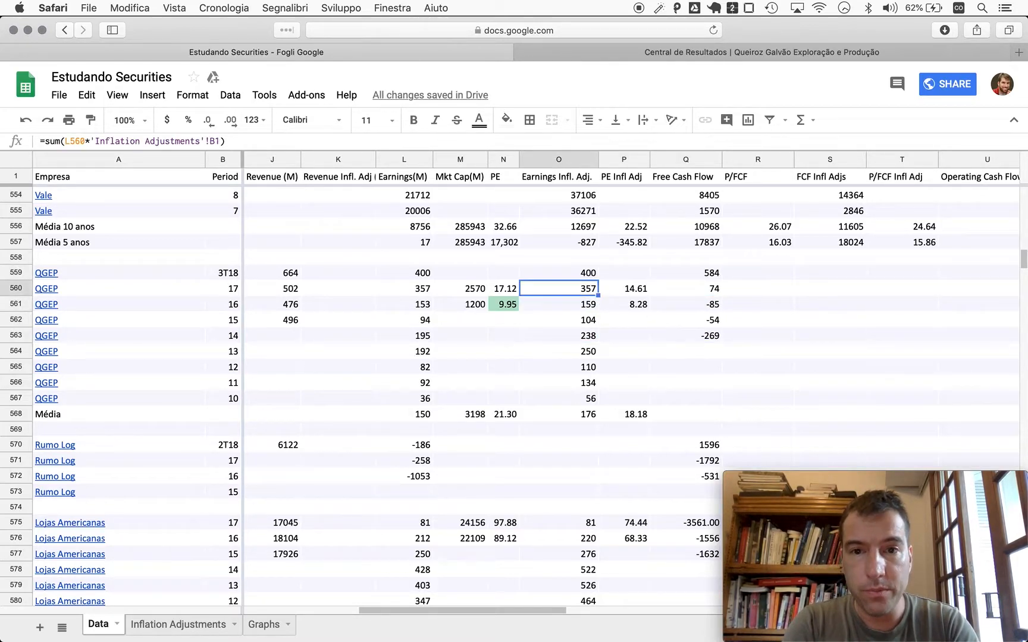
{"action": "key", "text": "Up"}
{"action": "key", "text": "Down"}
{"action": "key", "text": "Down"}
{"action": "key", "text": "Down"}
{"action": "key", "text": "Down"}
{"action": "key", "text": "Right"}
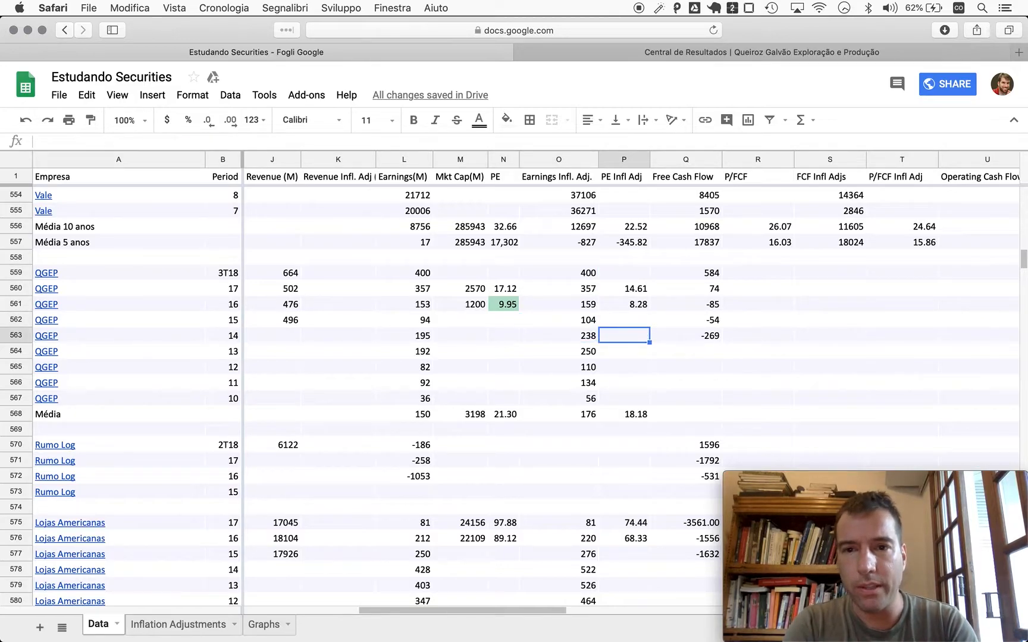
{"action": "key", "text": "Right"}
{"action": "key", "text": "super+Tab"}
Step: Read the 2013 figures from the PDF and compute 376 − 1036 = −660 in Calculator
{"action": "key", "text": "Tab"}
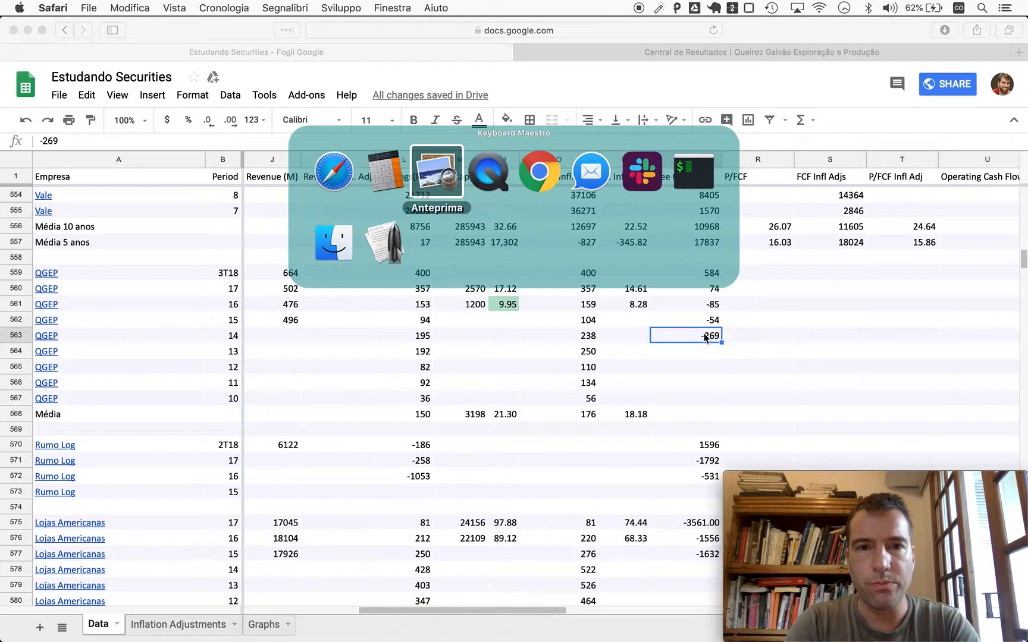
{"action": "key", "text": "super+Tab"}
{"action": "scroll", "coordinate": [705, 338], "scroll_direction": "up", "scroll_amount": 5}
{"action": "scroll", "coordinate": [704, 338], "scroll_direction": "down", "scroll_amount": 2}
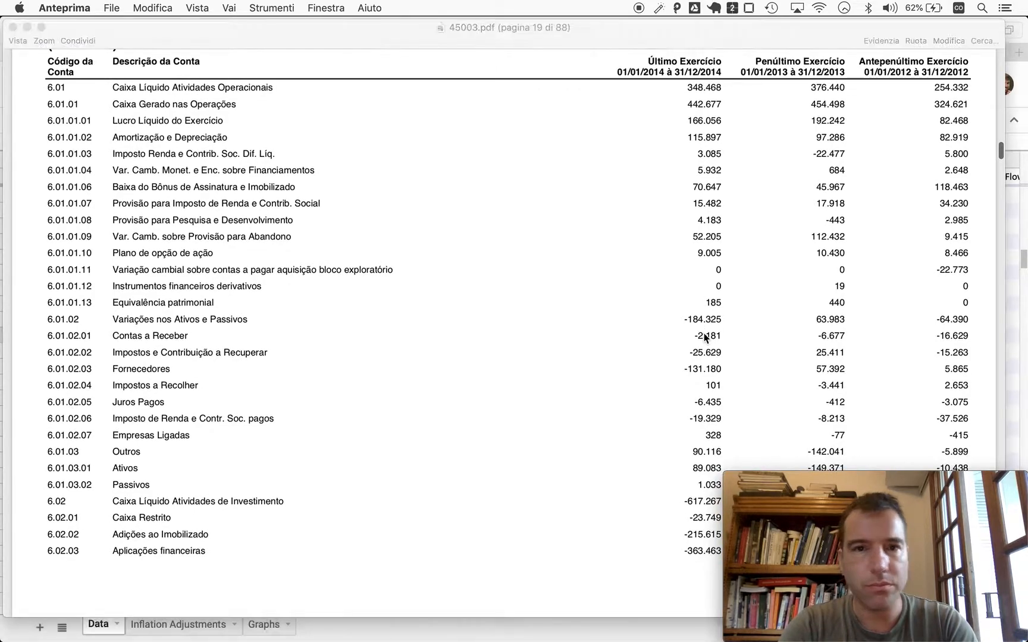
{"action": "key", "text": "super+Tab"}
{"action": "key", "text": "Tab"}
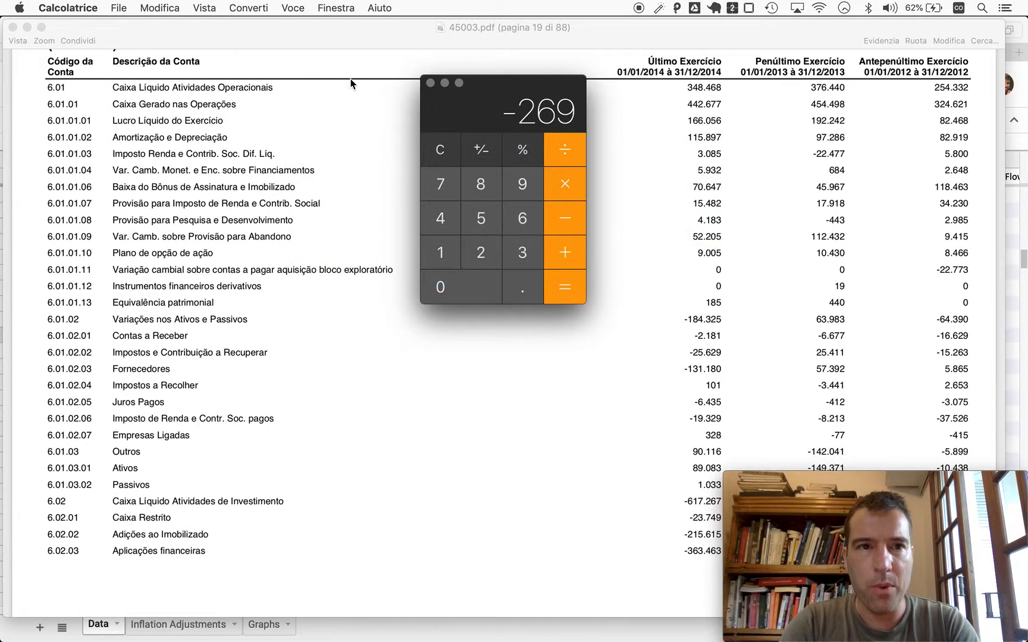
{"action": "type", "text": "3"}
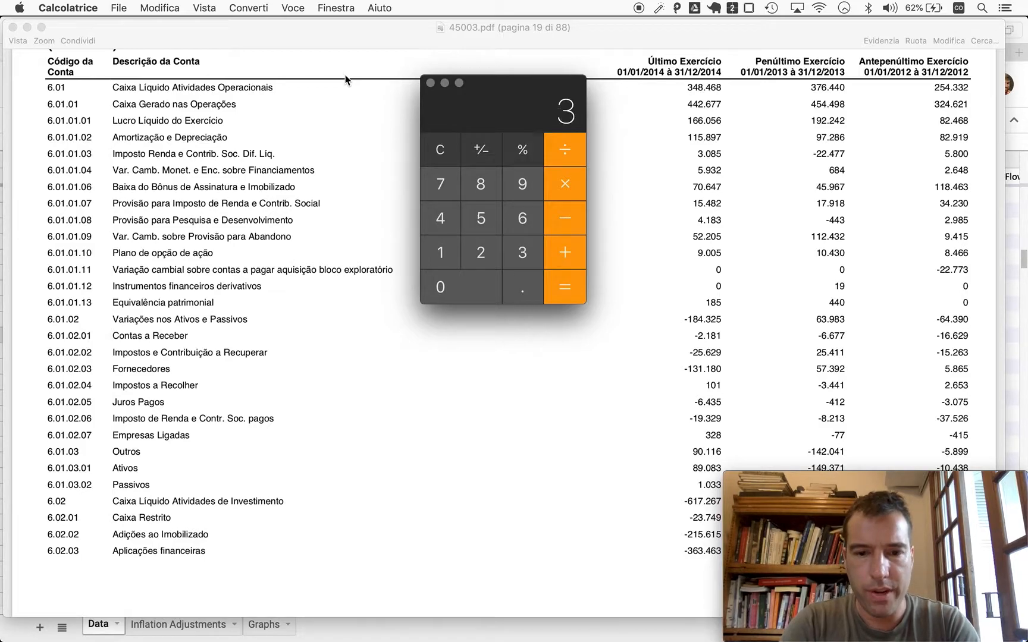
{"action": "type", "text": "76"}
{"action": "scroll", "coordinate": [222, 326], "scroll_direction": "down", "scroll_amount": 3}
{"action": "scroll", "coordinate": [222, 326], "scroll_direction": "down", "scroll_amount": 1}
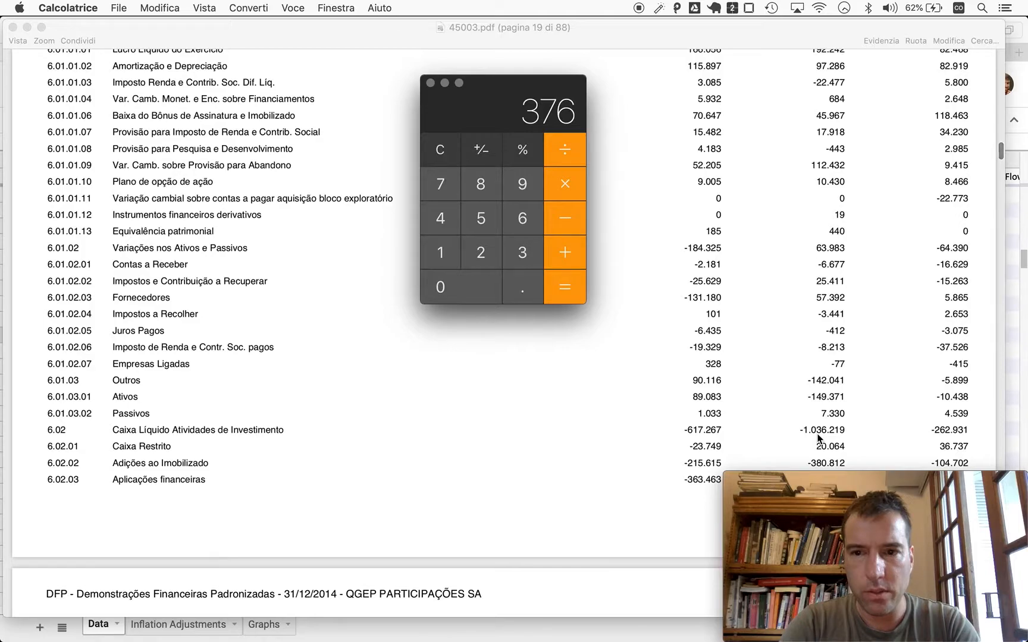
{"action": "key", "text": "minus"}
{"action": "type", "text": "1"}
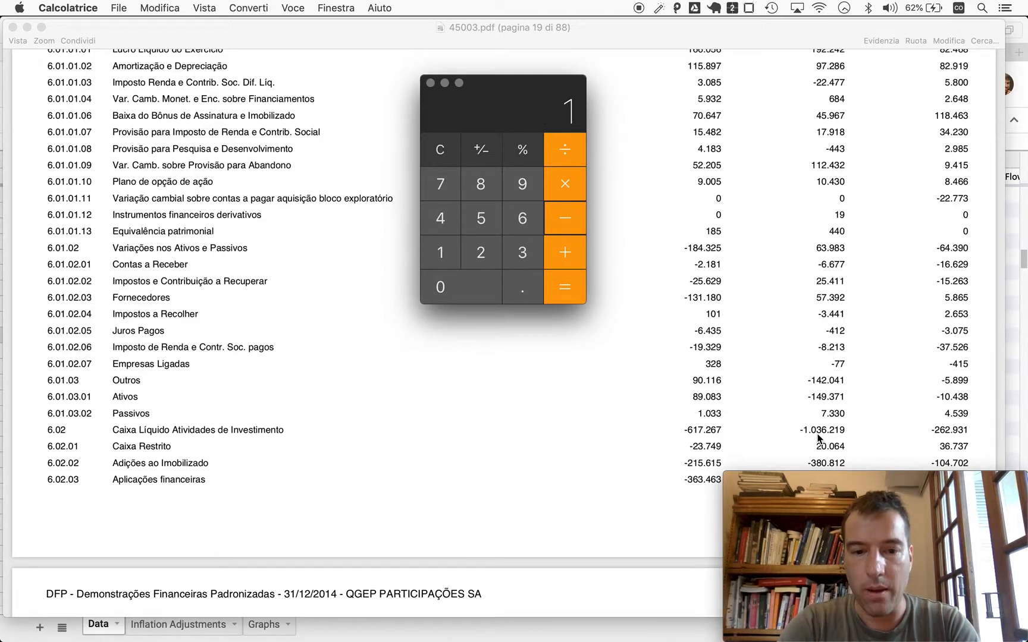
{"action": "type", "text": "036"}
{"action": "key", "text": "Return"}
Step: Paste −660 into Q564 as QGEP's 2013 free cash flow and return to the PDF
{"action": "key", "text": "ctrl+c"}
{"action": "key", "text": "super+Tab"}
{"action": "key", "text": "super+v"}
{"action": "key", "text": "Return"}
{"action": "key", "text": "super+v"}
{"action": "key", "text": "Return"}
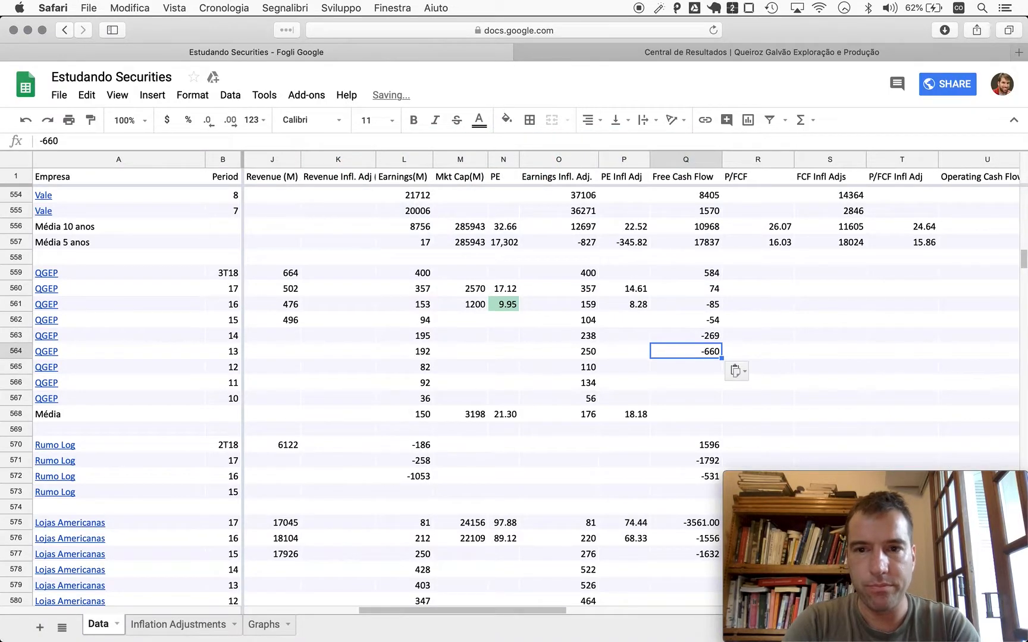
{"action": "key", "text": "super+Tab"}
{"action": "scroll", "coordinate": [816, 434], "scroll_direction": "up", "scroll_amount": 3}
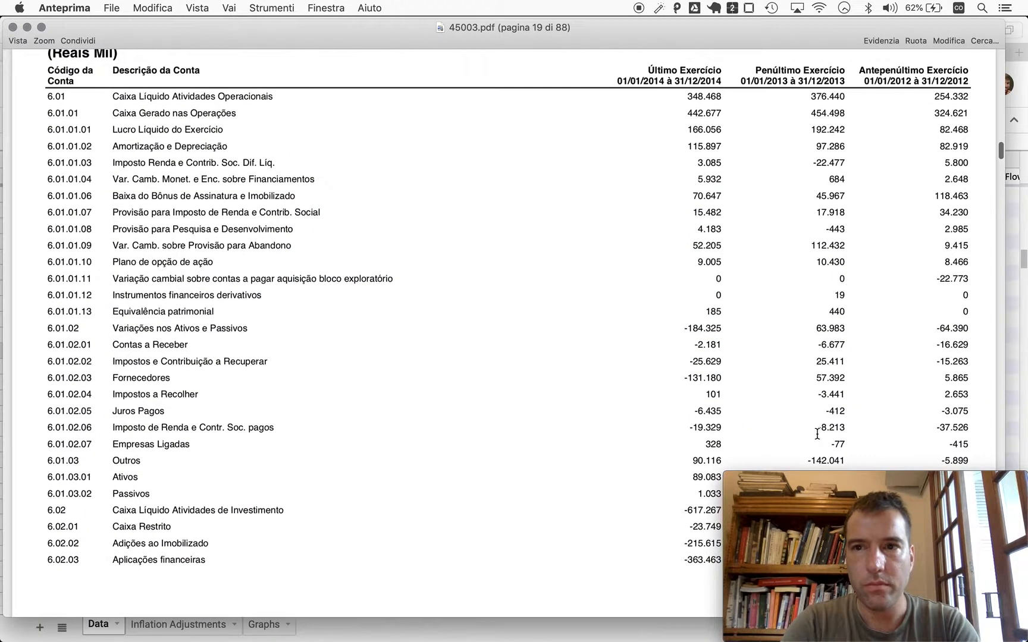
Step: Compute 2012 free cash flow 254 − 263 = −9, copy it and return to the sheet
{"action": "key", "text": "super+Tab"}
{"action": "key", "text": "super+Tab"}
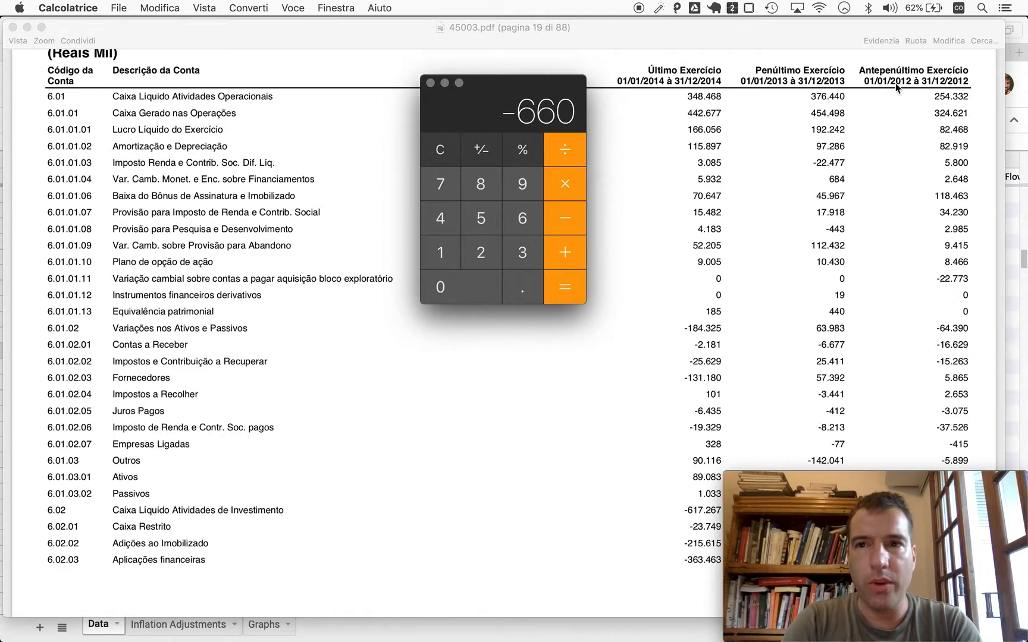
{"action": "type", "text": "254"}
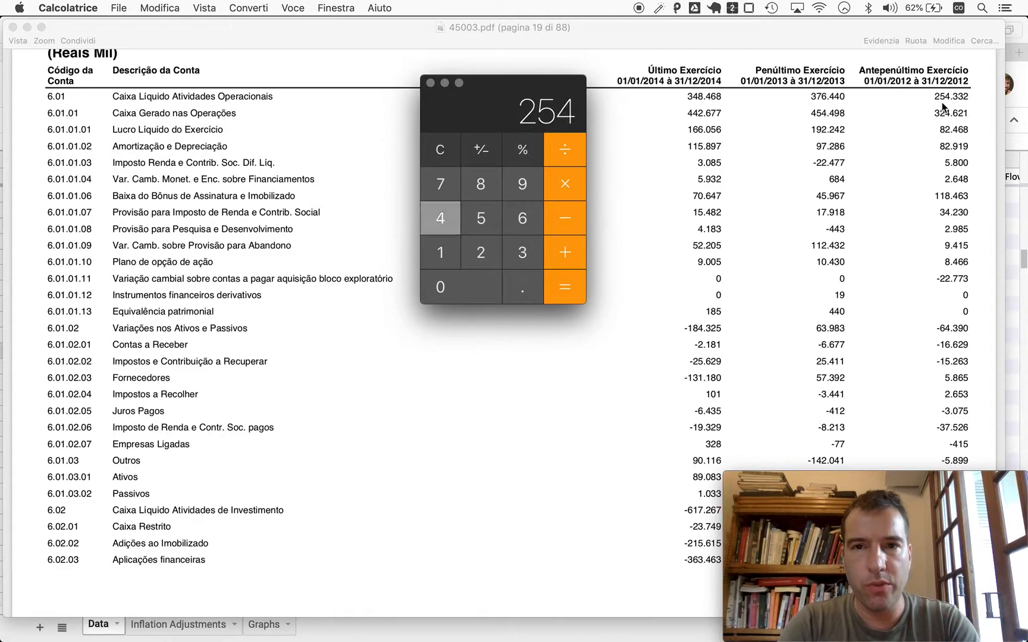
{"action": "scroll", "coordinate": [882, 172], "scroll_direction": "down", "scroll_amount": 3}
{"action": "scroll", "coordinate": [882, 173], "scroll_direction": "down", "scroll_amount": 1}
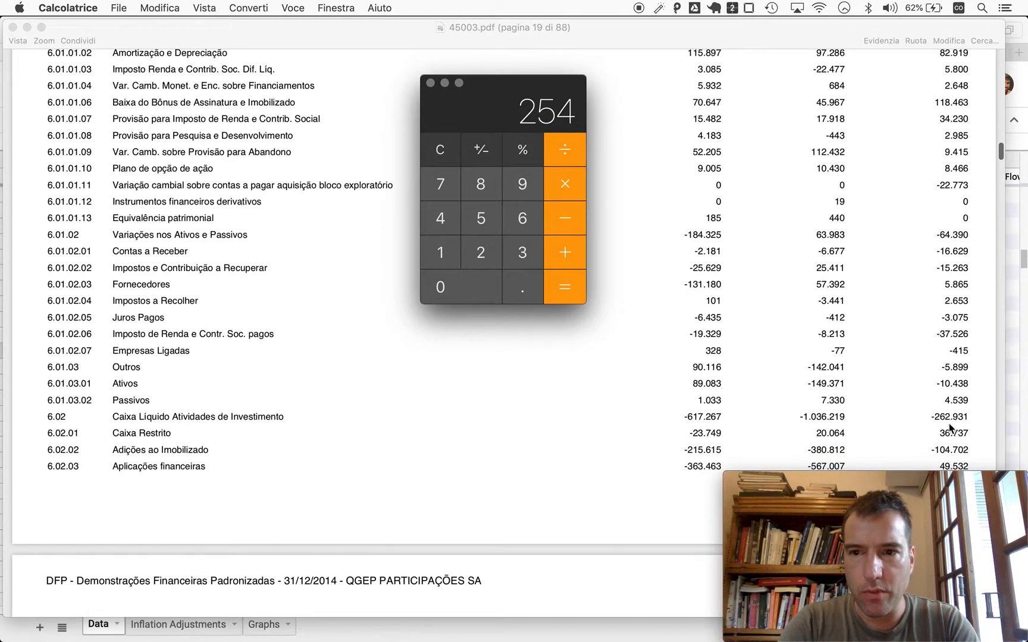
{"action": "type", "text": "-263"}
{"action": "key", "text": "Return"}
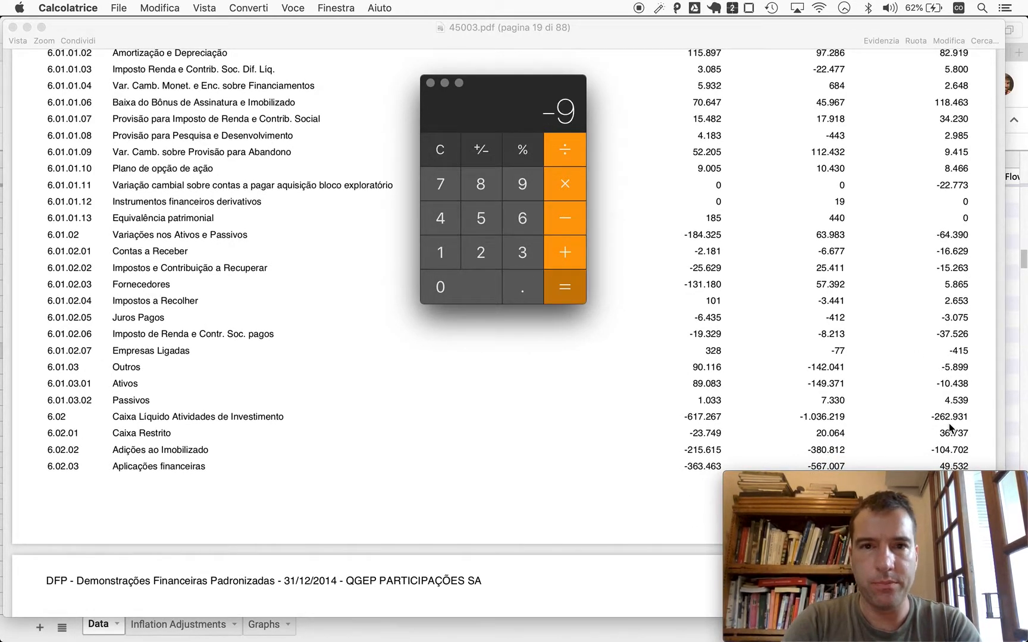
{"action": "key", "text": "super+c"}
{"action": "key", "text": "super+Tab"}
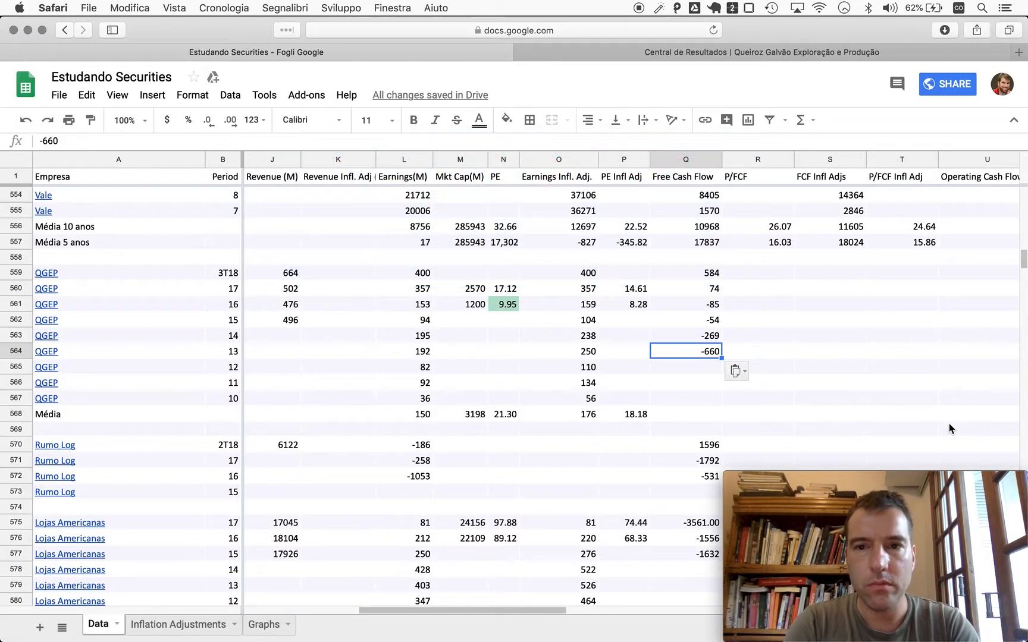
Step: Paste -9 into Q565, insert a row below row 567 and give the new QGEP row period 9
{"action": "key", "text": "super+v"}
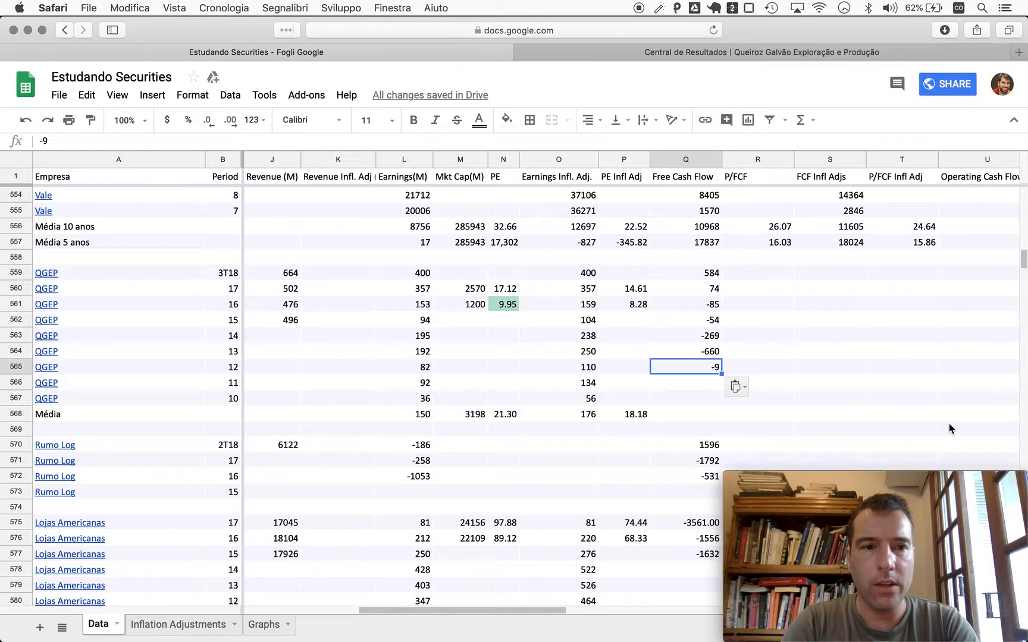
{"action": "left_click", "coordinate": [18, 398]}
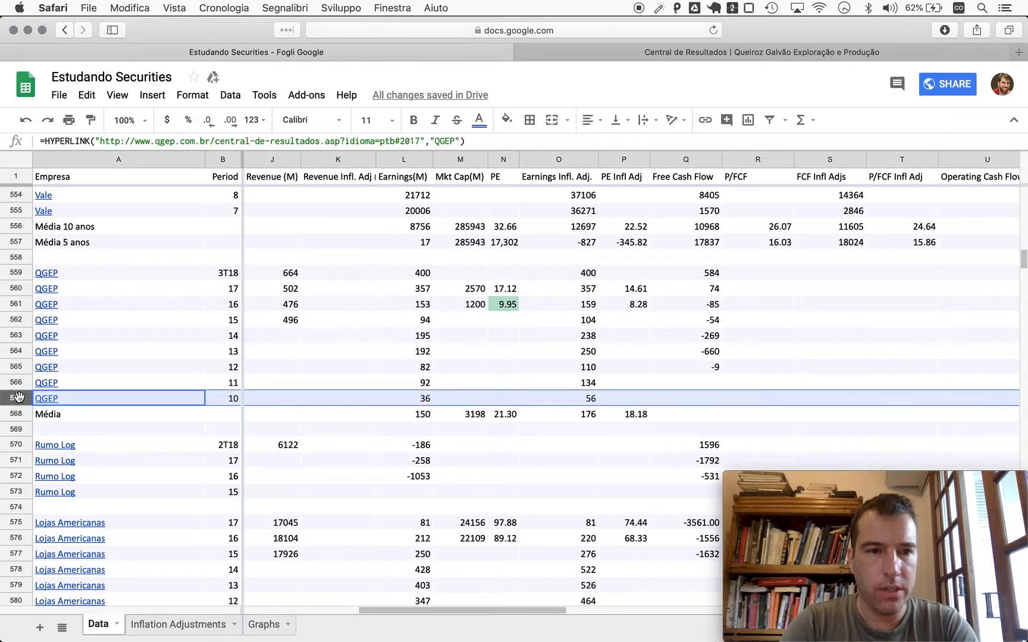
{"action": "left_click", "coordinate": [152, 96]}
{"action": "left_click", "coordinate": [183, 139]}
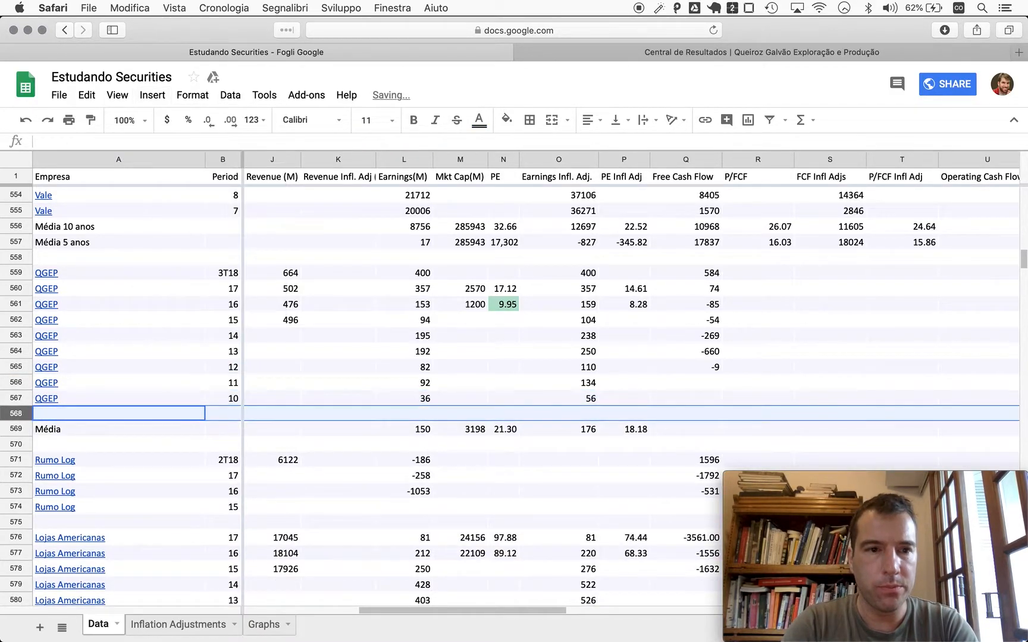
{"action": "key", "text": "Down"}
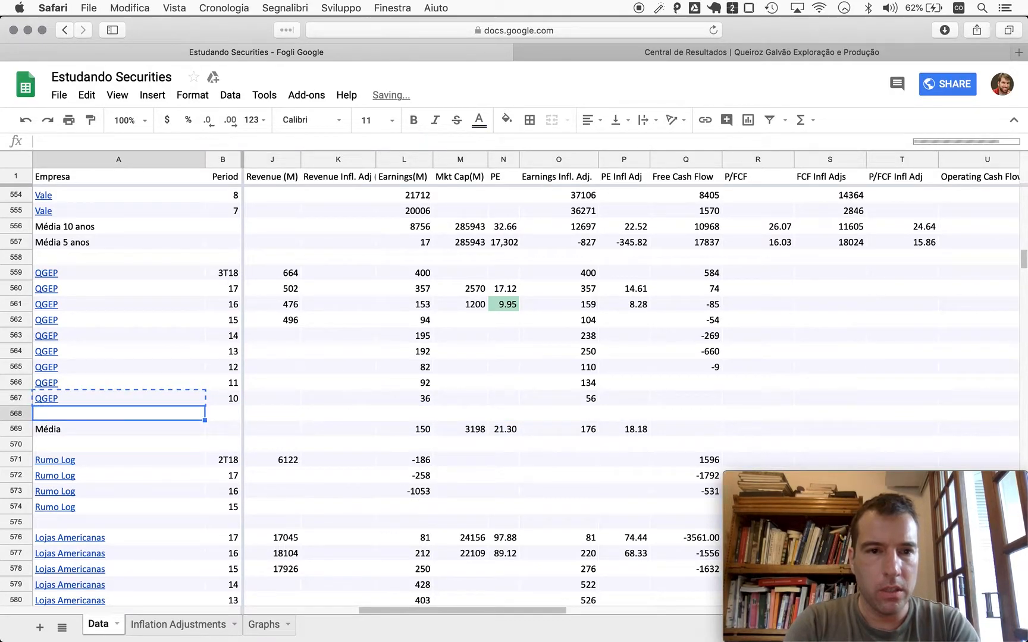
{"action": "key", "text": "Tab"}
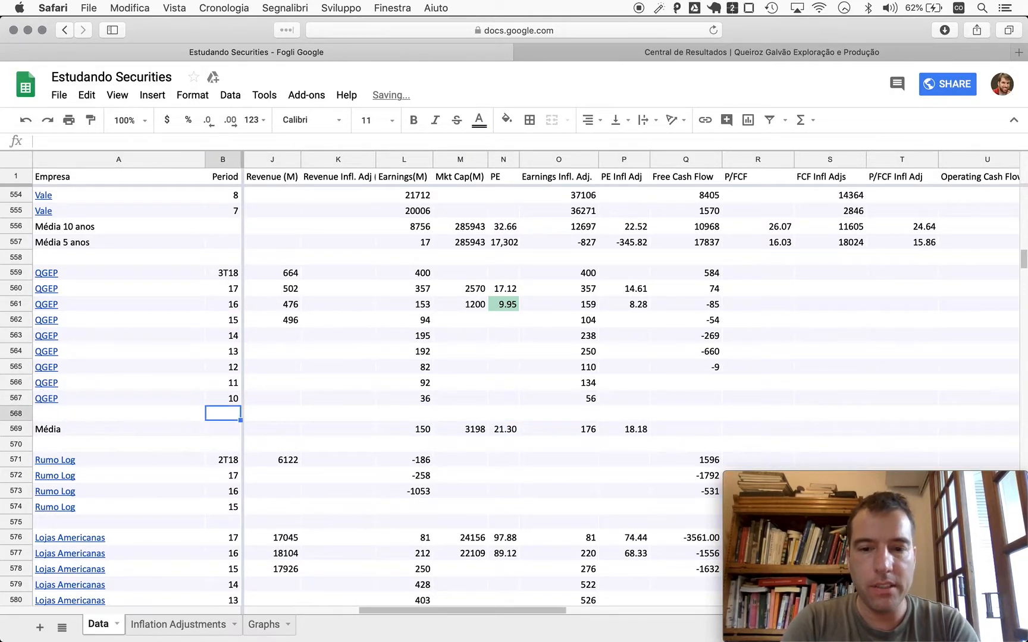
{"action": "type", "text": "0"}
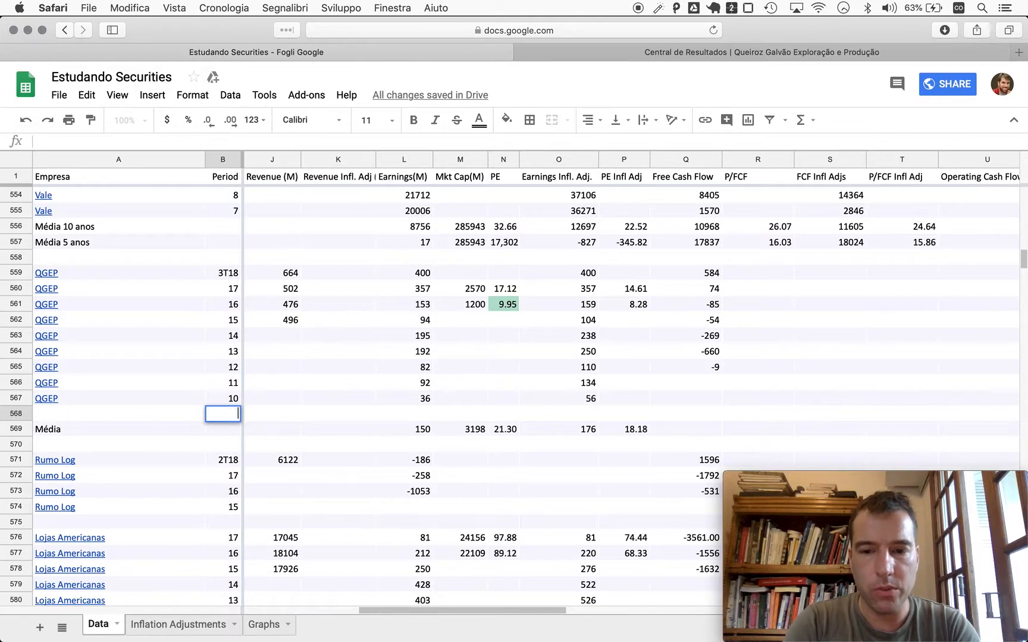
{"action": "type", "text": "9"}
{"action": "key", "text": "Return"}
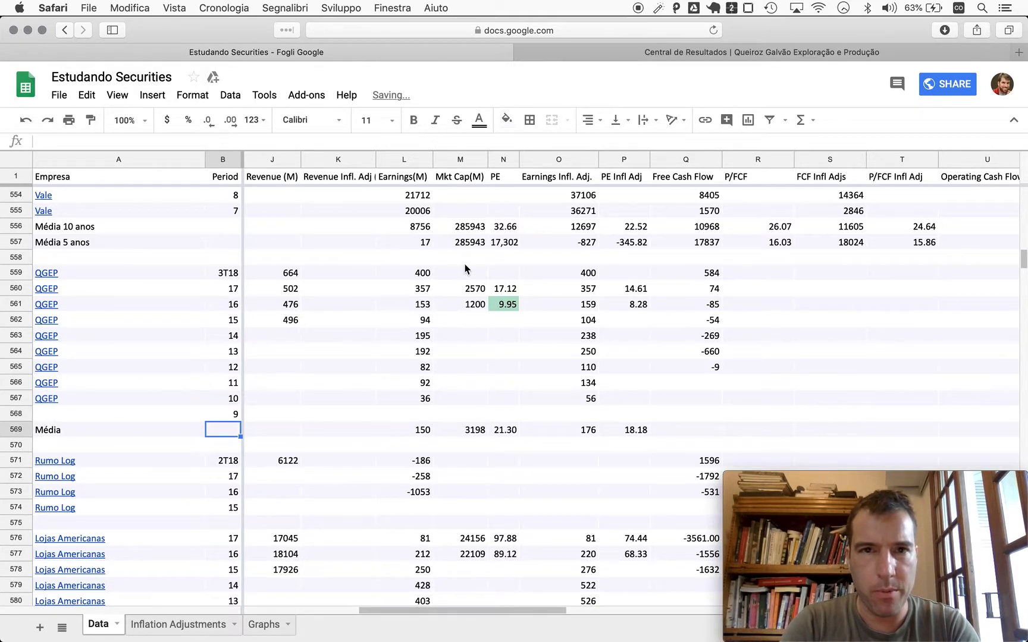
{"action": "left_click", "coordinate": [653, 51]}
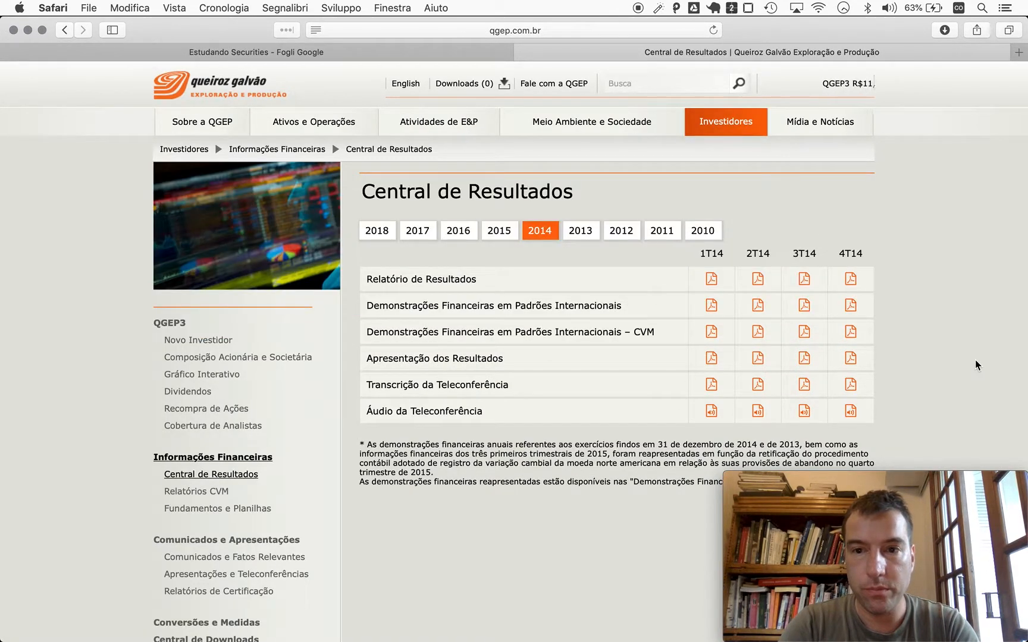
Step: Choose 2011 on QGEP's results centre and download the 4T11 CVM financial statements PDF
{"action": "left_click", "coordinate": [664, 234]}
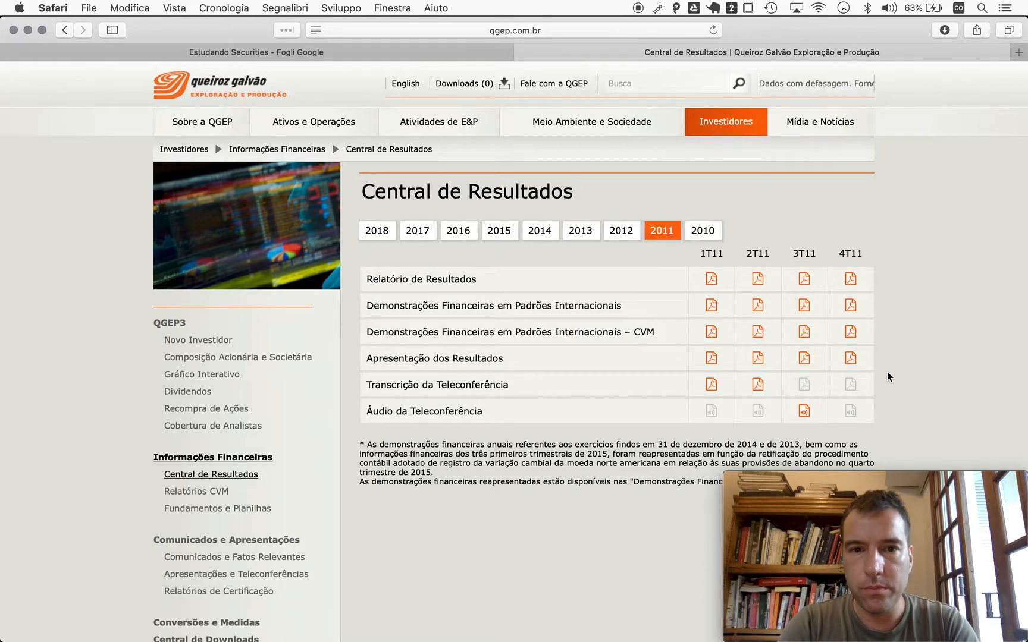
{"action": "left_click", "coordinate": [850, 332]}
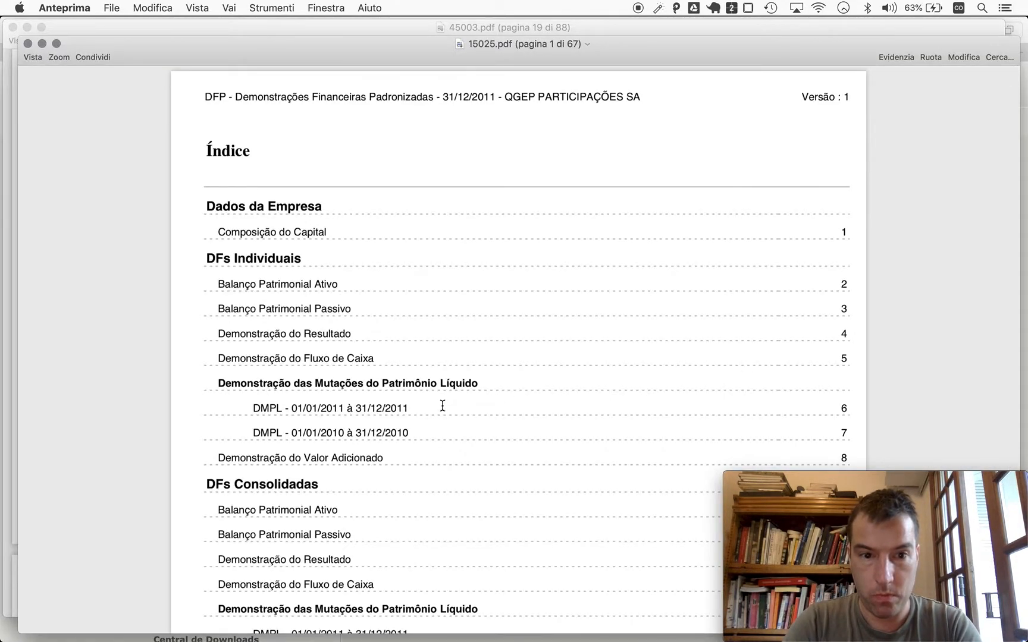
{"action": "scroll", "coordinate": [442, 406], "scroll_direction": "down", "scroll_amount": 5}
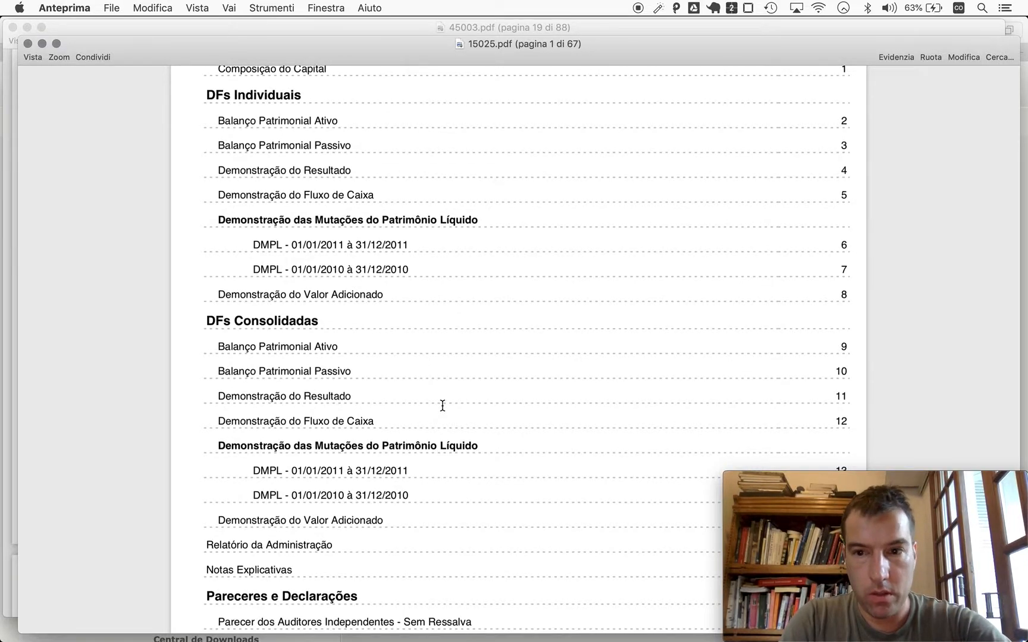
Step: Jump to the cash flow statement on page 13 and compute 194 − 607 = -413, copied
{"action": "key", "text": "alt+super+g"}
{"action": "type", "text": "13"}
{"action": "key", "text": "Return"}
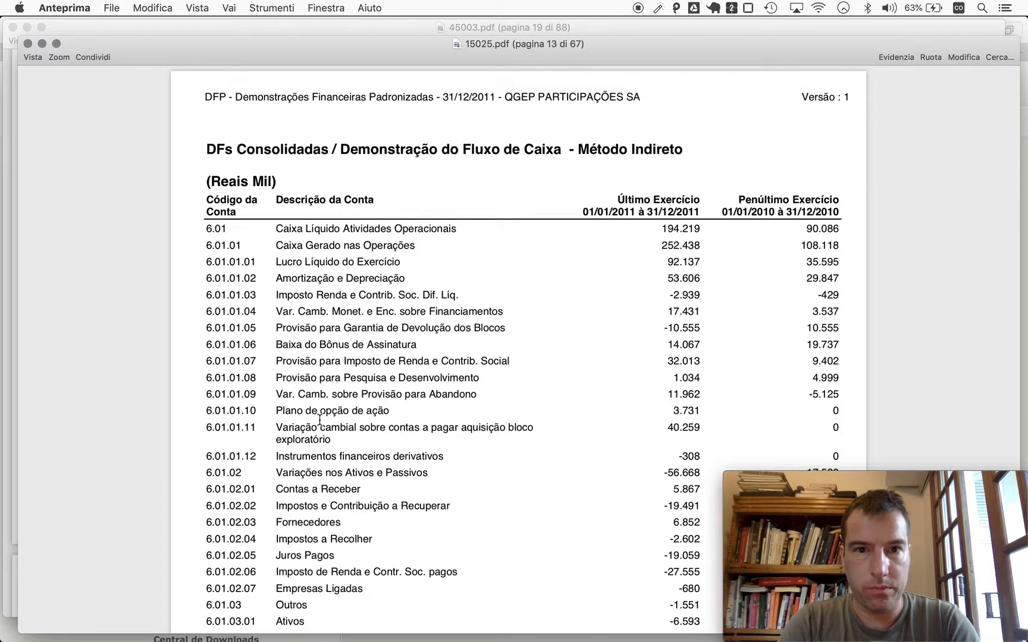
{"action": "scroll", "coordinate": [447, 431], "scroll_direction": "down", "scroll_amount": 3}
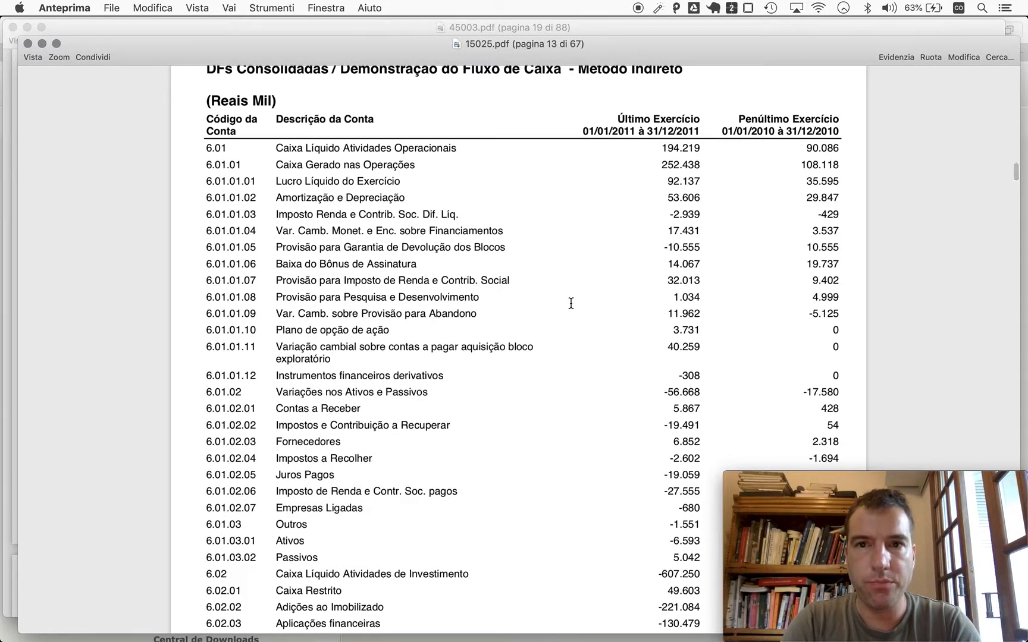
{"action": "key", "text": "super+Tab"}
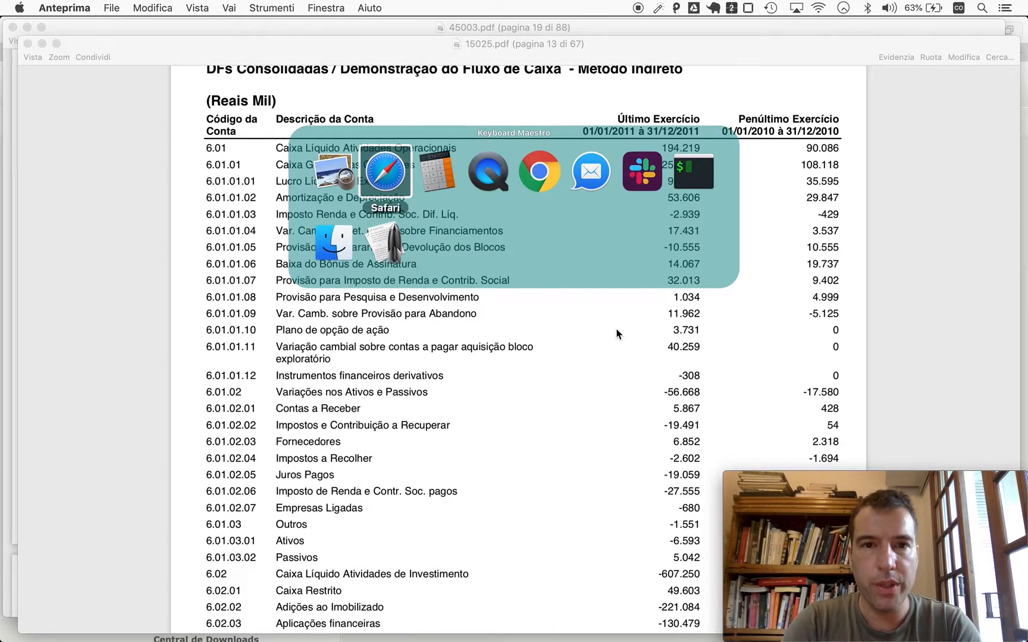
{"action": "type", "text": "194"}
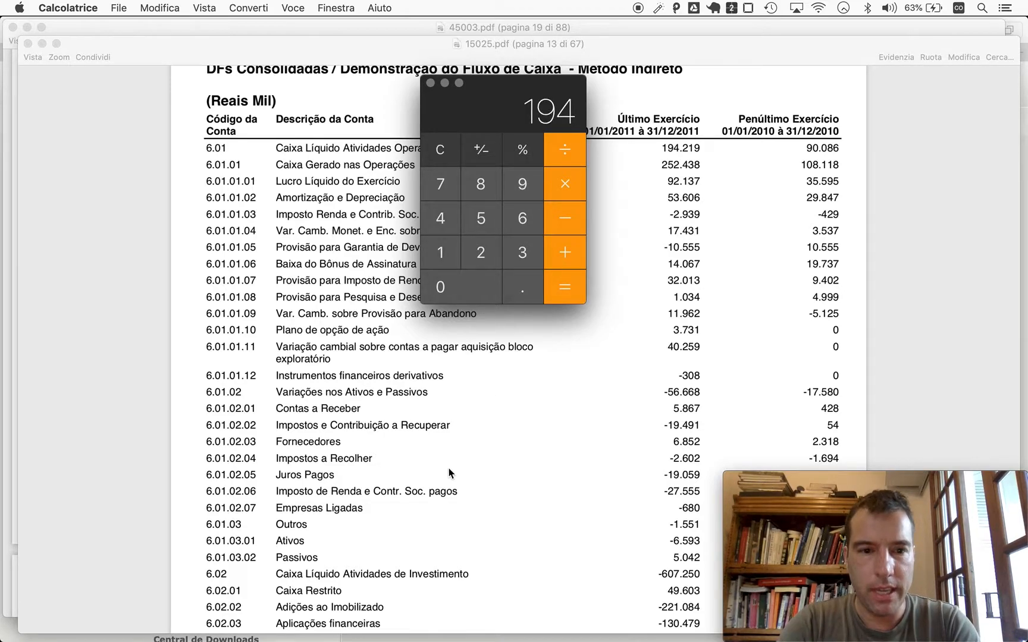
{"action": "scroll", "coordinate": [449, 474], "scroll_direction": "down", "scroll_amount": 5}
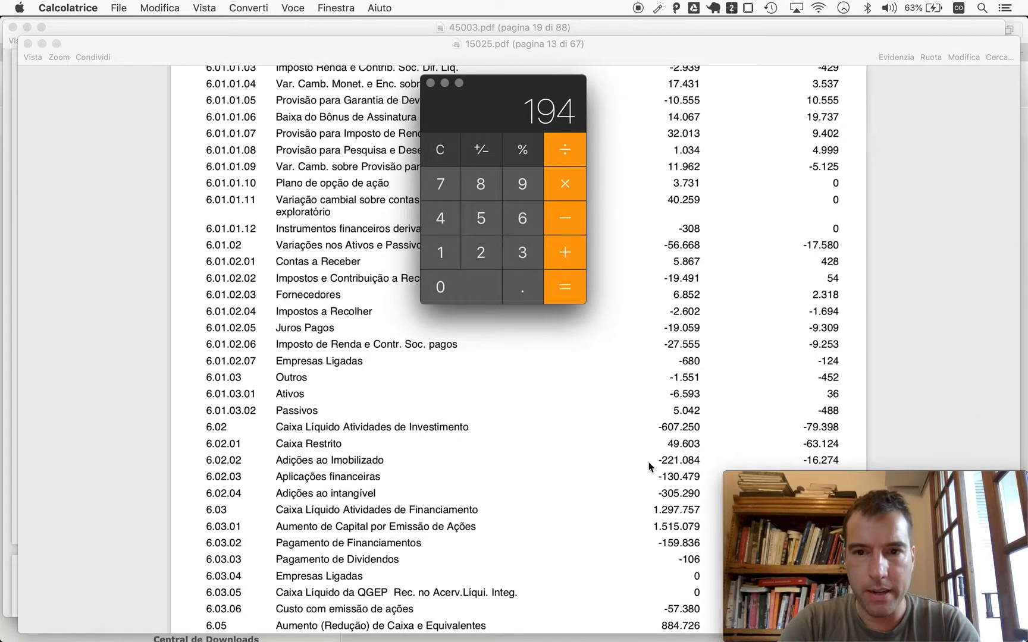
{"action": "key", "text": "minus"}
{"action": "type", "text": "607"}
{"action": "key", "text": "Return"}
{"action": "key", "text": "super+c"}
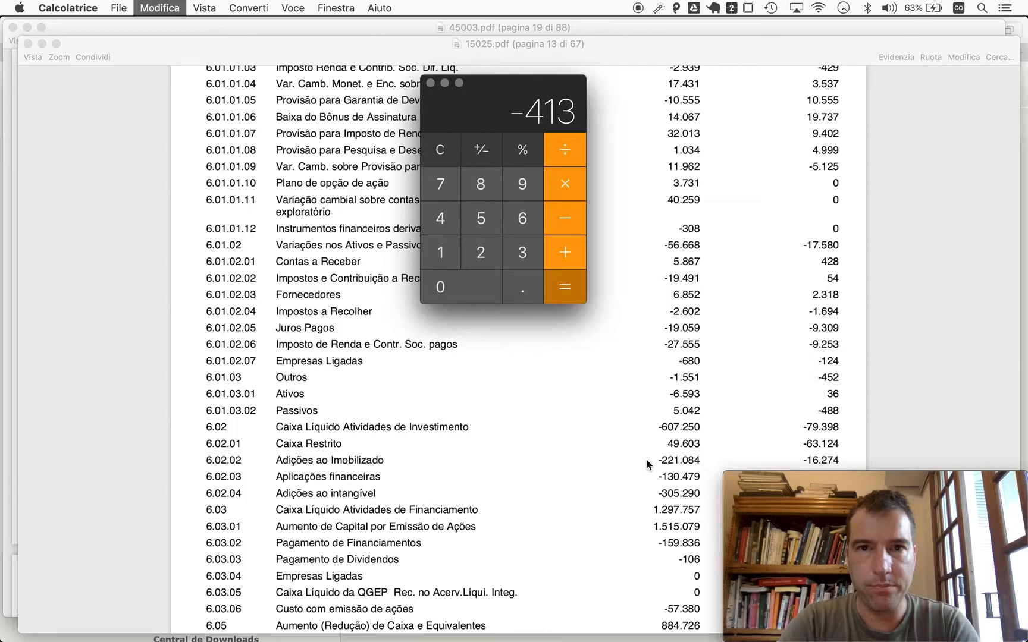
Step: Paste -413 into Q566 as QGEP's period 11 free cash flow and return to the PDF
{"action": "key", "text": "super+Tab"}
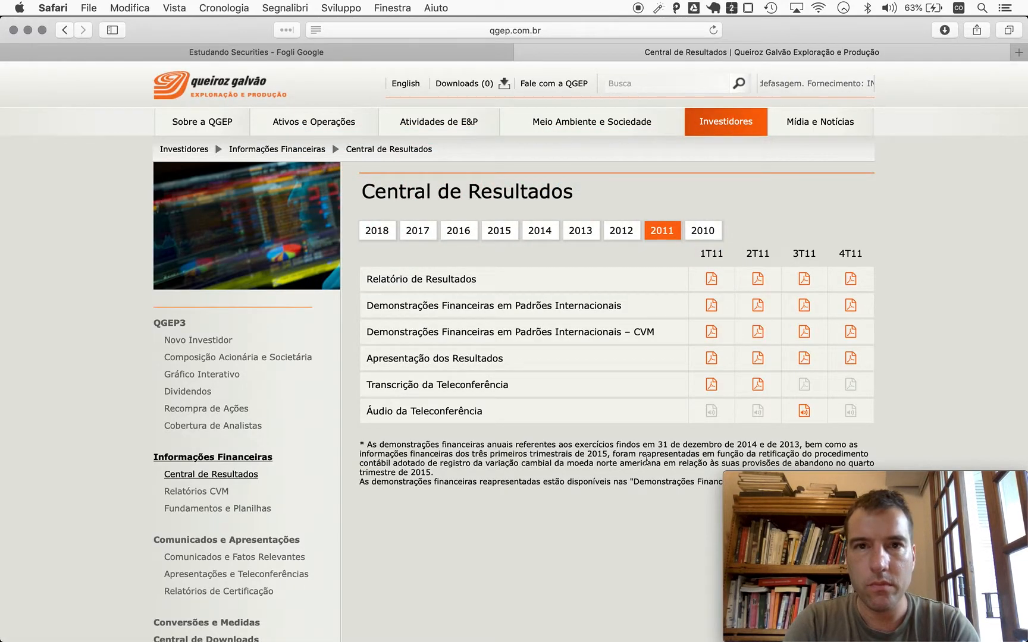
{"action": "key", "text": "ctrl+shift+Tab"}
{"action": "scroll", "coordinate": [933, 331], "scroll_direction": "right", "scroll_amount": 10}
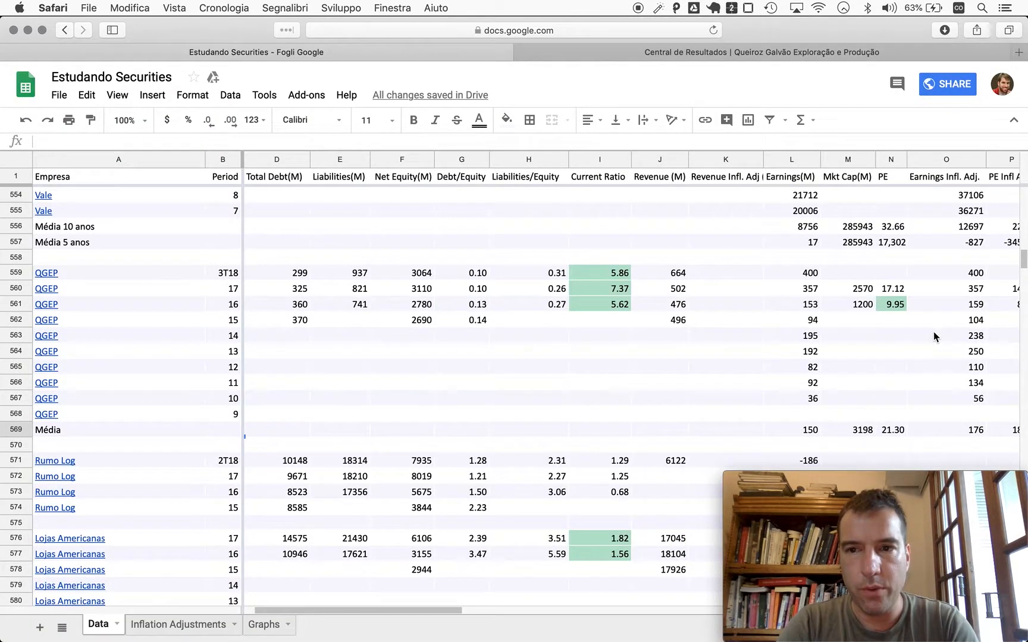
{"action": "scroll", "coordinate": [934, 332], "scroll_direction": "right", "scroll_amount": 10}
{"action": "scroll", "coordinate": [934, 331], "scroll_direction": "right", "scroll_amount": 5}
{"action": "scroll", "coordinate": [627, 370], "scroll_direction": "left", "scroll_amount": 12}
{"action": "scroll", "coordinate": [628, 370], "scroll_direction": "left", "scroll_amount": 1}
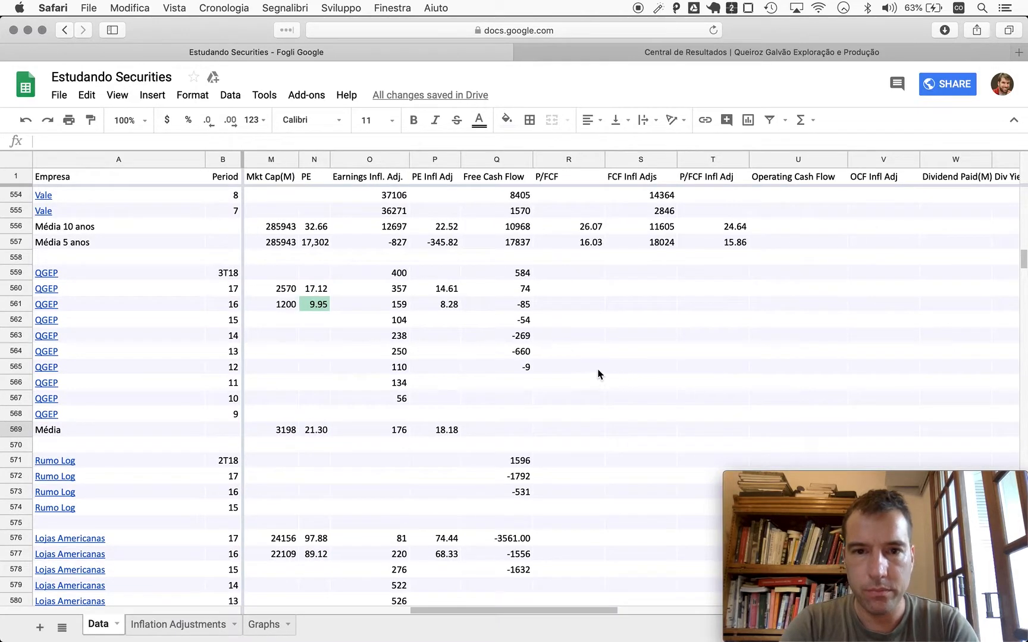
{"action": "left_click", "coordinate": [509, 386]}
{"action": "key", "text": "super+v"}
{"action": "key", "text": "super+Tab"}
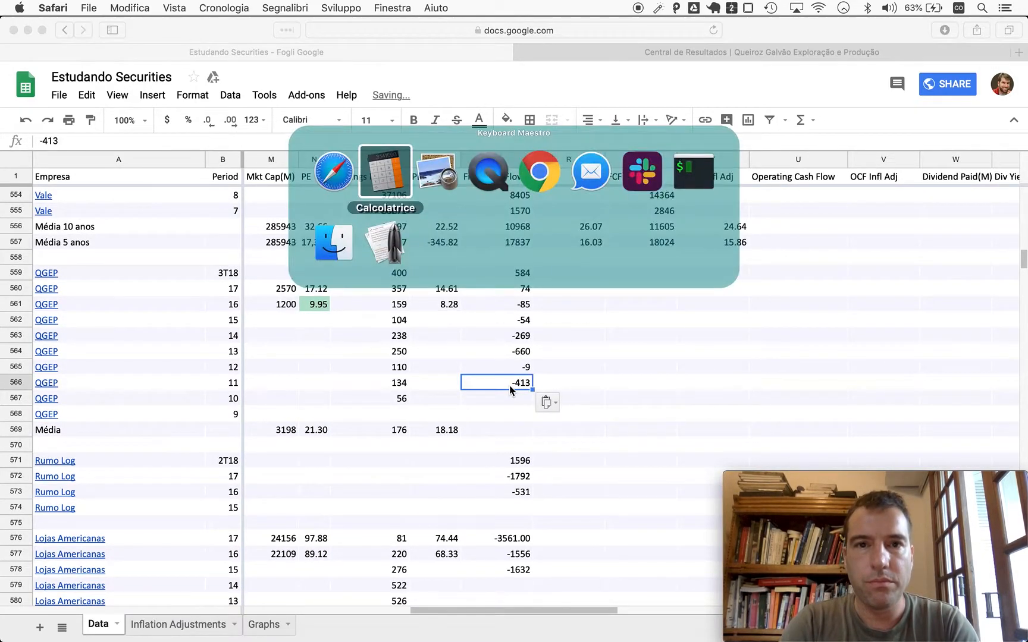
{"action": "scroll", "coordinate": [479, 336], "scroll_direction": "up", "scroll_amount": 3}
{"action": "scroll", "coordinate": [478, 336], "scroll_direction": "down", "scroll_amount": 3}
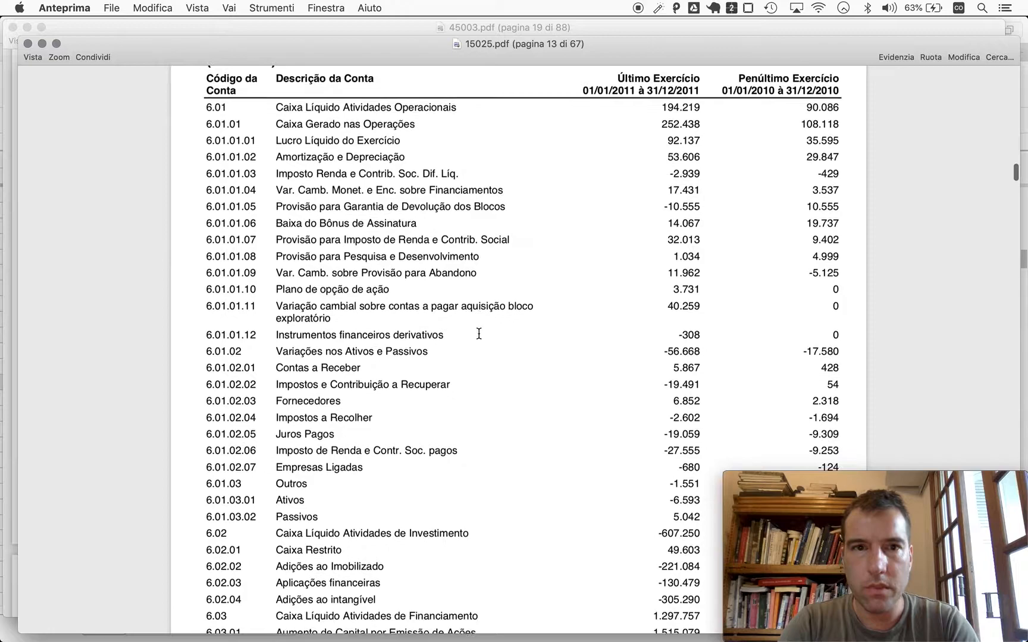
Step: With Calculator showing 90, enter 11 as period 10 free cash flow in Q567 and return to QGEP's results tab
{"action": "key", "text": "super+Tab"}
{"action": "key", "text": "Tab"}
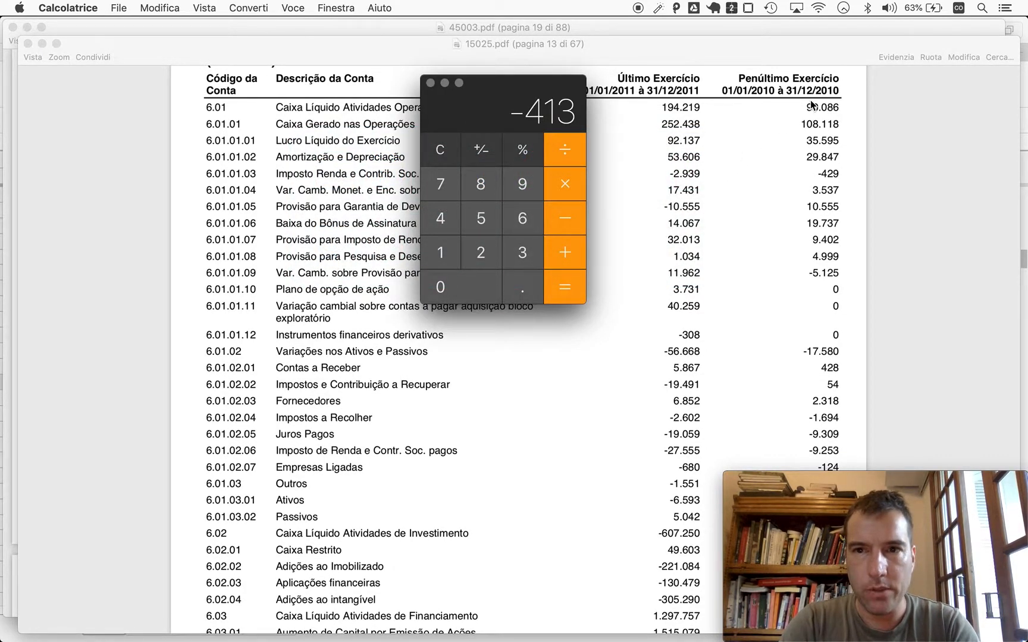
{"action": "type", "text": "90"}
{"action": "scroll", "coordinate": [617, 401], "scroll_direction": "down", "scroll_amount": 3}
{"action": "scroll", "coordinate": [616, 400], "scroll_direction": "down", "scroll_amount": 2}
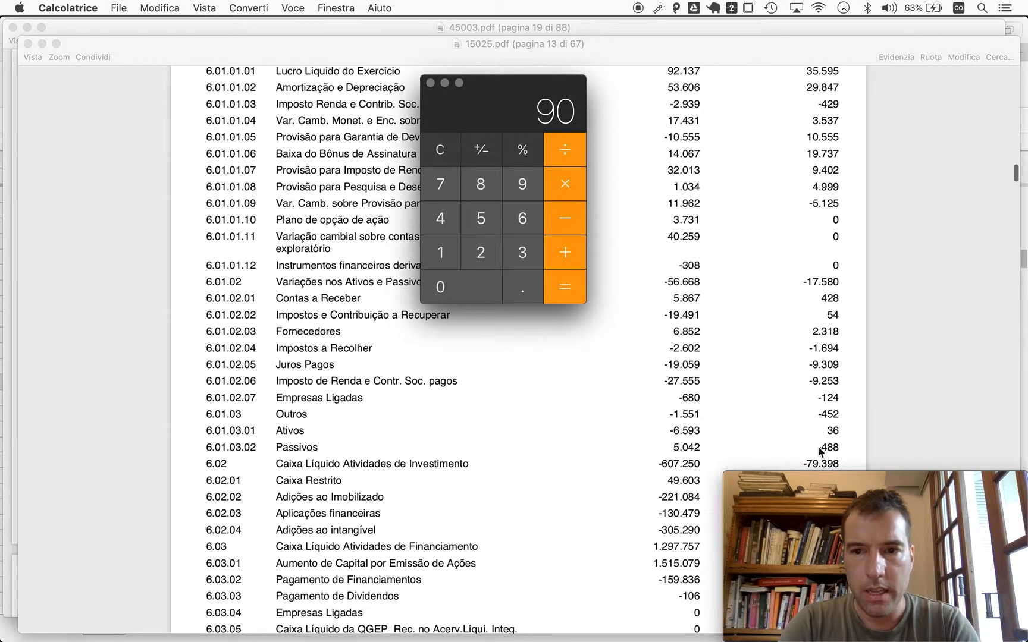
{"action": "scroll", "coordinate": [819, 451], "scroll_direction": "down", "scroll_amount": 2}
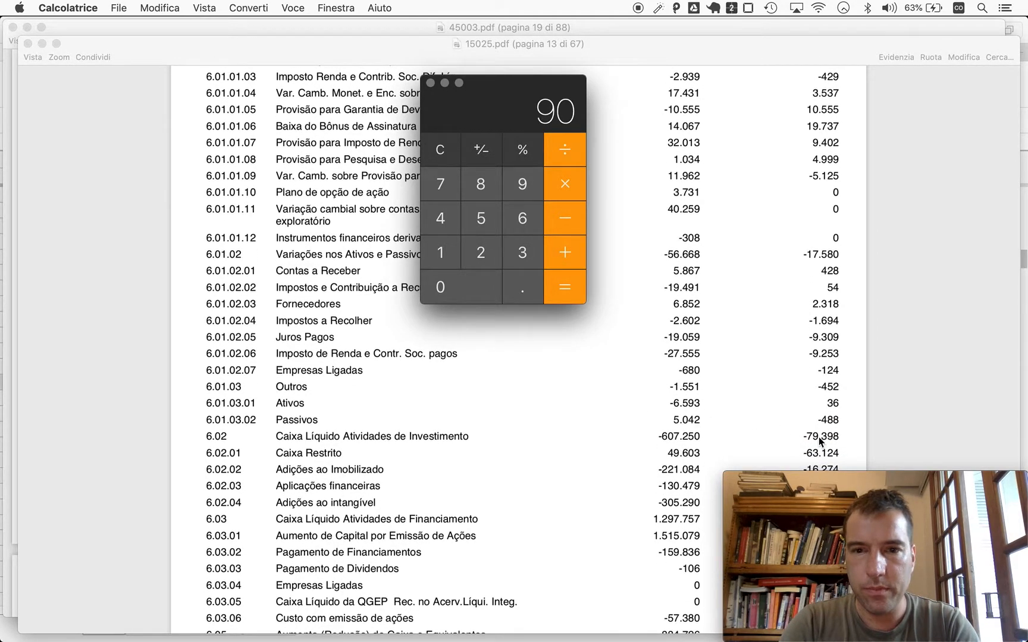
{"action": "key", "text": "super+Tab"}
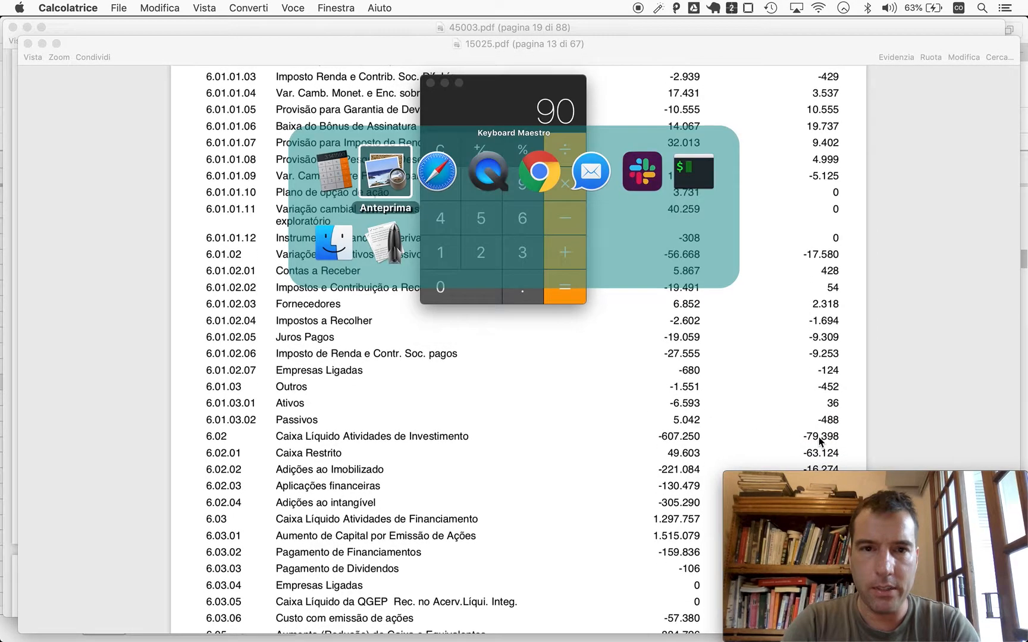
{"action": "key", "text": "super+Tab"}
{"action": "type", "text": "11"}
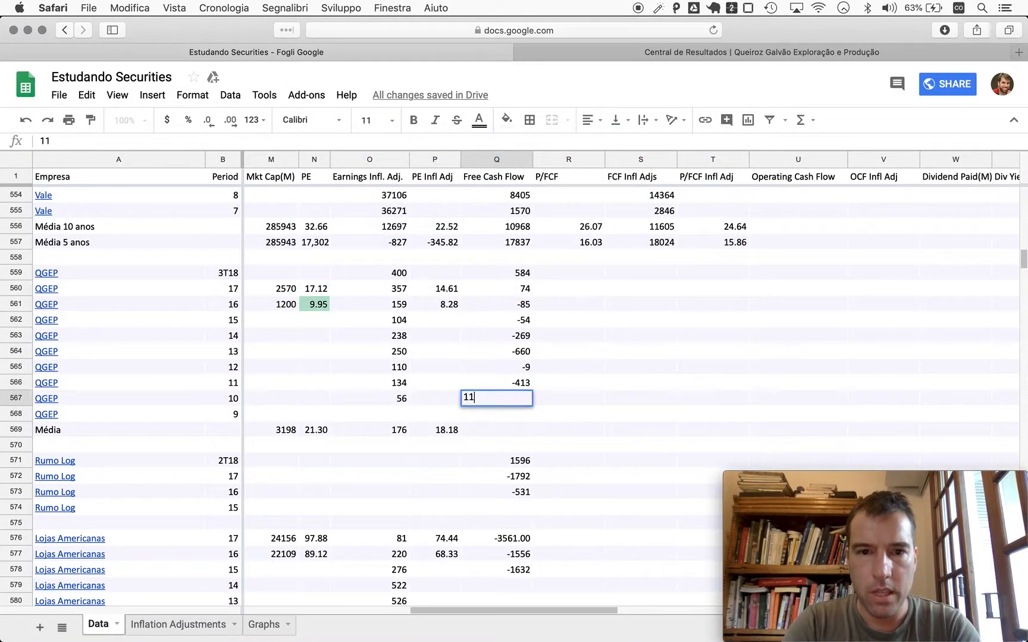
{"action": "key", "text": "super+Tab"}
{"action": "key", "text": "super+Tab"}
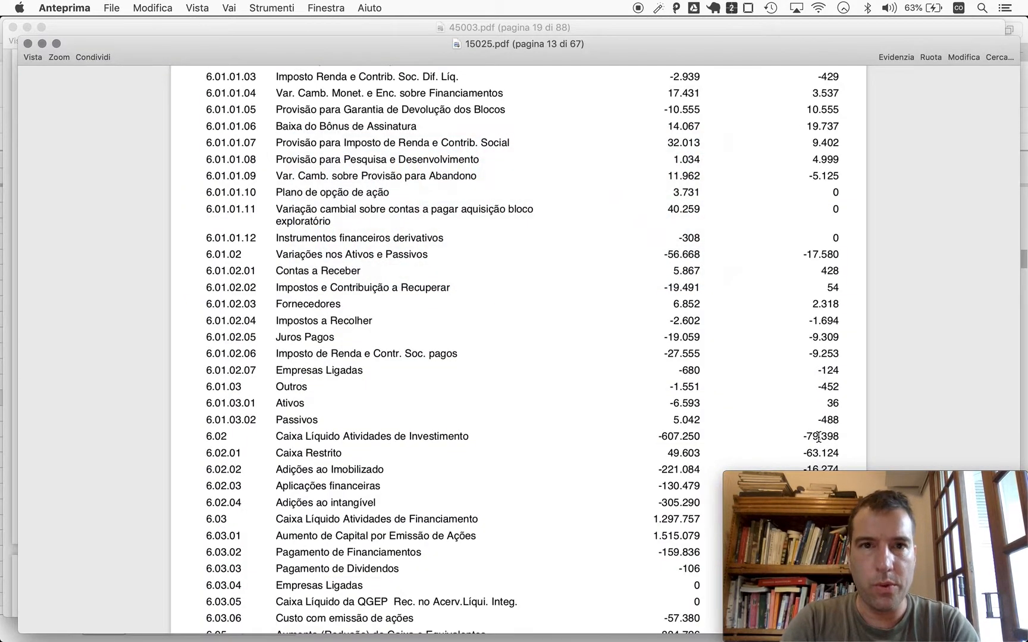
{"action": "key", "text": "super+Tab"}
{"action": "key", "text": "super+Tab"}
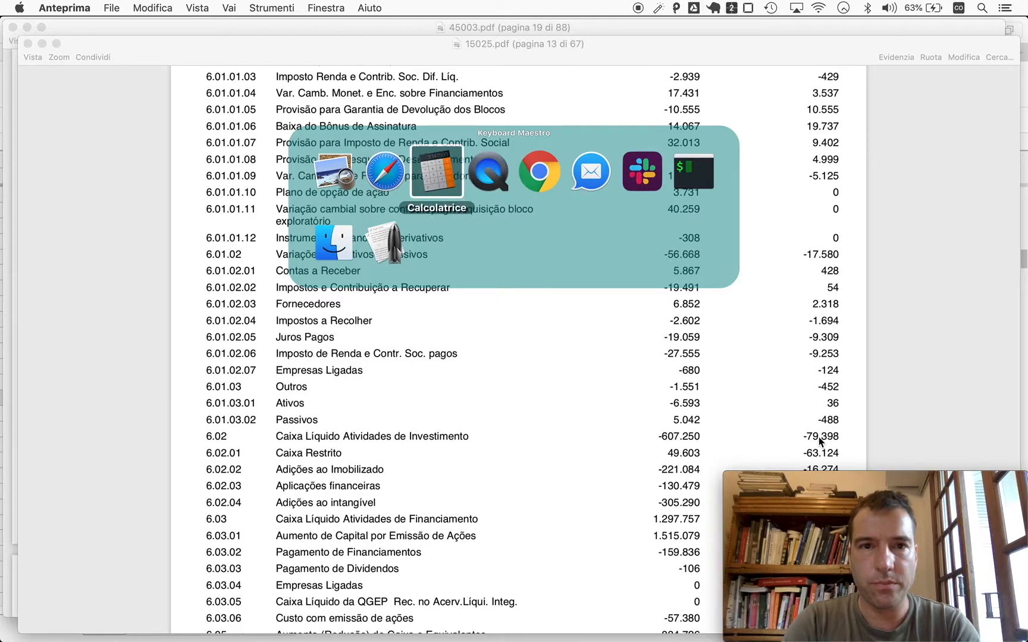
{"action": "key", "text": "super+Tab"}
{"action": "key", "text": "super+Tab"}
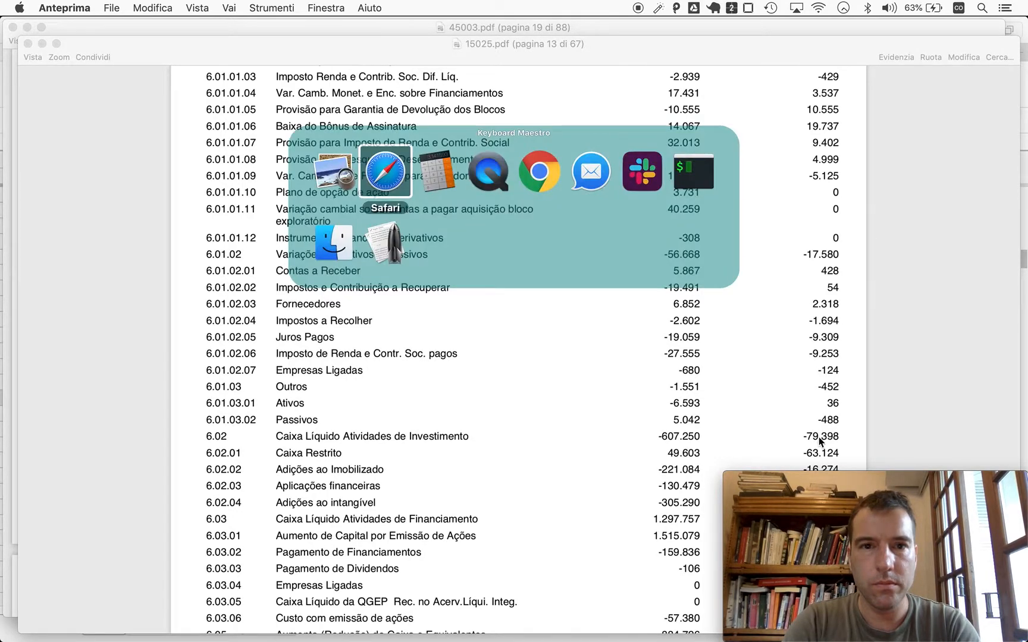
Step: View QGEP's 2010 4T10 CVM filing at page 13 (consolidated cash flow), then return to the Estudando Securities sheet
{"action": "key", "text": "ctrl+Tab"}
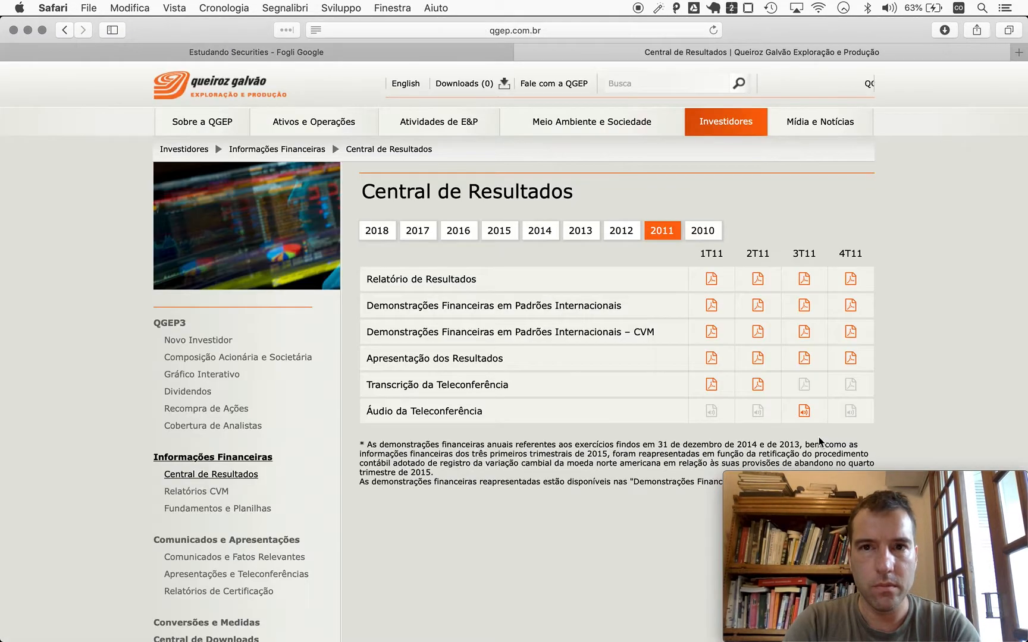
{"action": "left_click", "coordinate": [710, 232]}
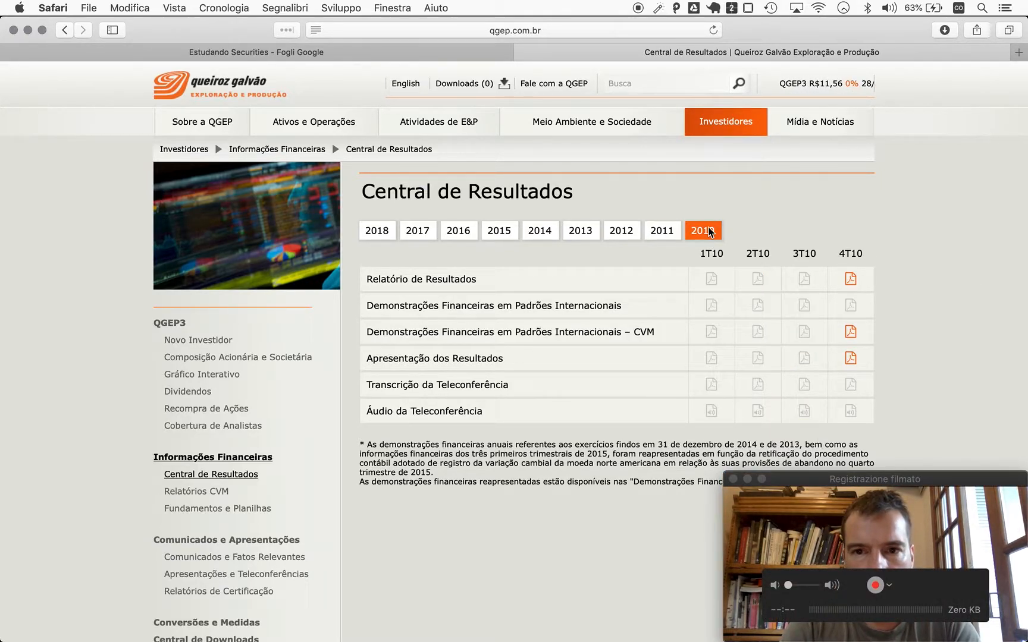
{"action": "left_click", "coordinate": [851, 335]}
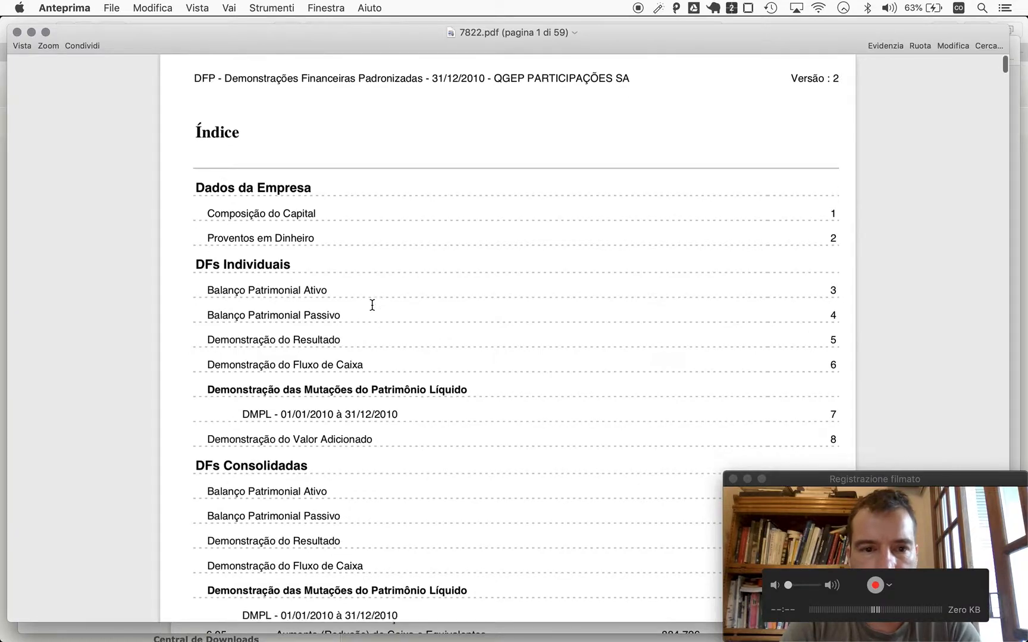
{"action": "scroll", "coordinate": [372, 306], "scroll_direction": "down", "scroll_amount": 5}
{"action": "scroll", "coordinate": [372, 306], "scroll_direction": "down", "scroll_amount": 2}
{"action": "key", "text": "alt+super+g"}
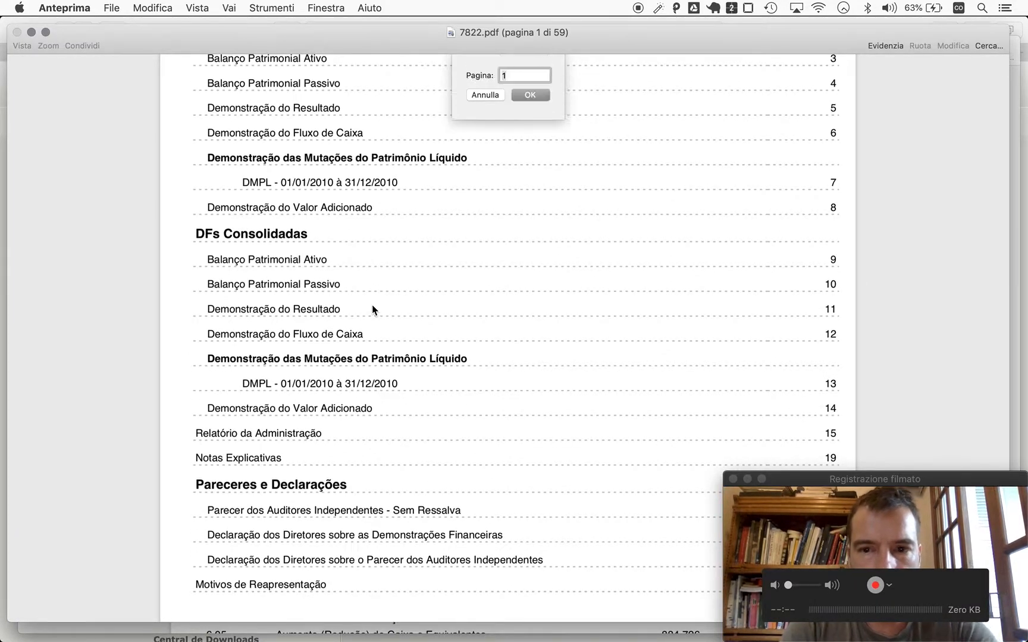
{"action": "type", "text": "13"}
{"action": "key", "text": "Return"}
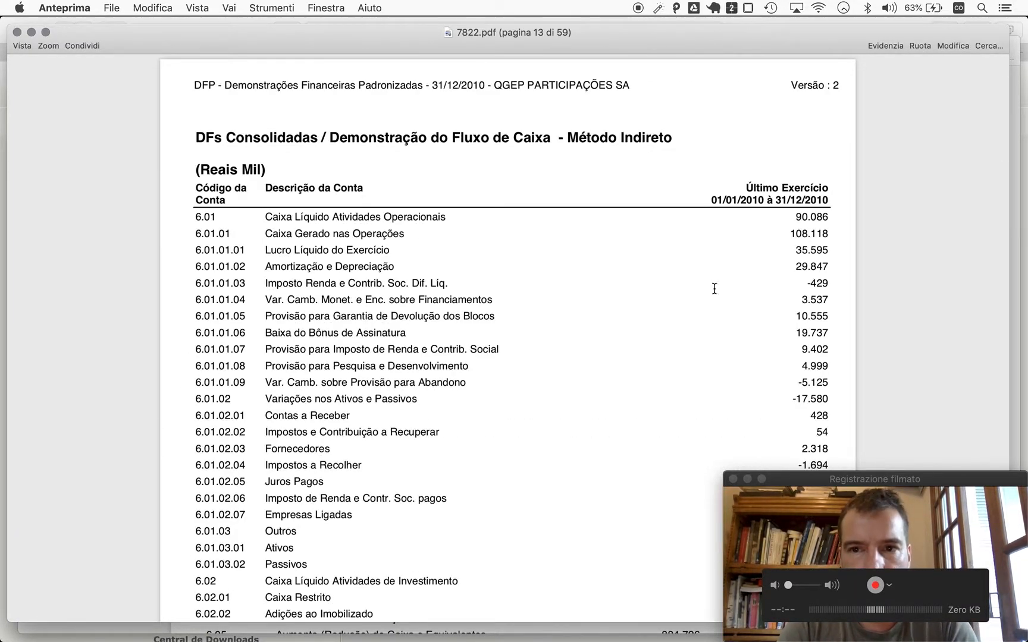
{"action": "key", "text": "super+Tab"}
{"action": "key", "text": "ctrl+shift+Tab"}
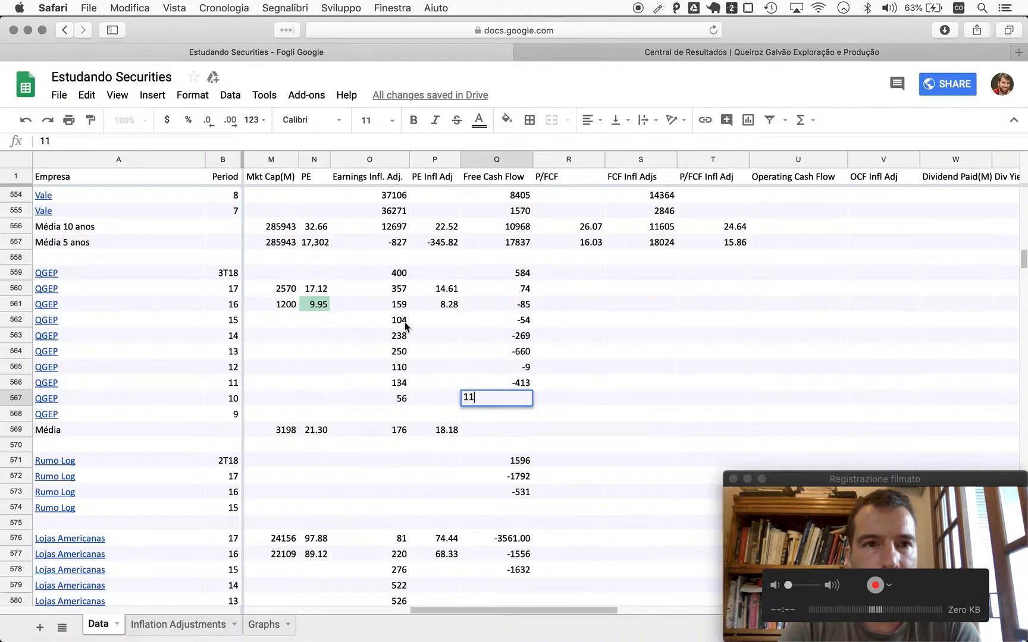
Step: Commit 11 for period 10 and delete the empty QGEP period 9 row
{"action": "left_click", "coordinate": [15, 415]}
{"action": "right_click", "coordinate": [14, 414]}
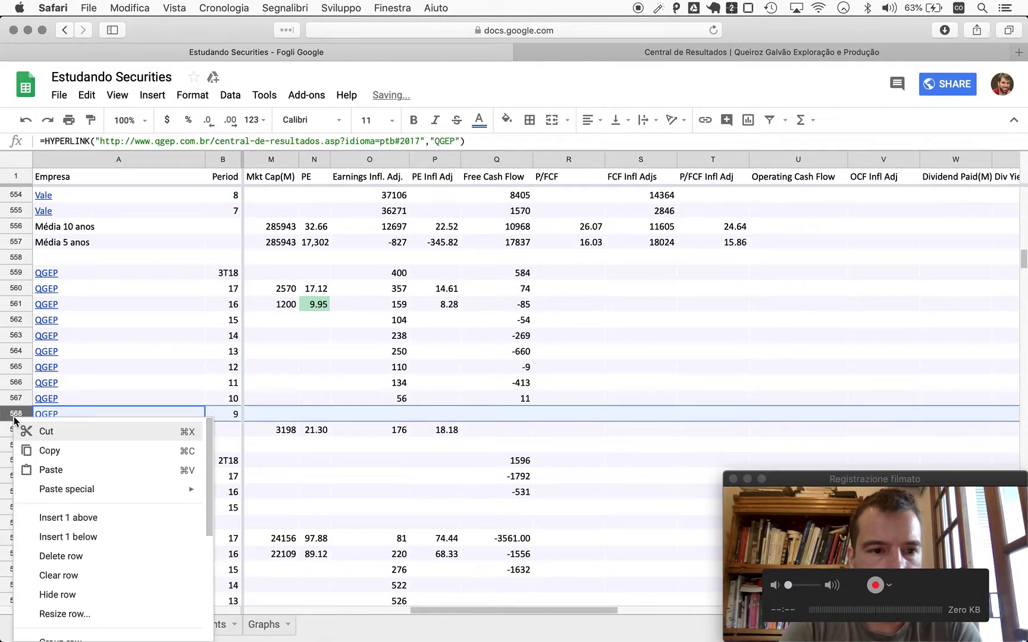
{"action": "left_click", "coordinate": [62, 556]}
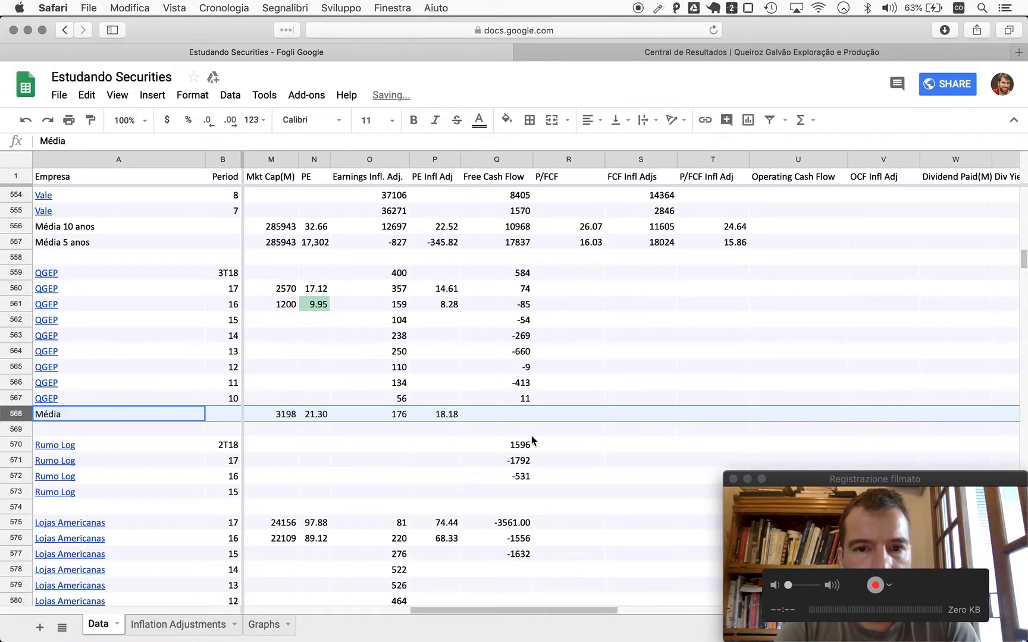
Step: Copy the earnings average formula from O568 into the free cash flow average cell Q568
{"action": "left_click", "coordinate": [504, 413]}
{"action": "key", "text": "Left"}
{"action": "key", "text": "Left"}
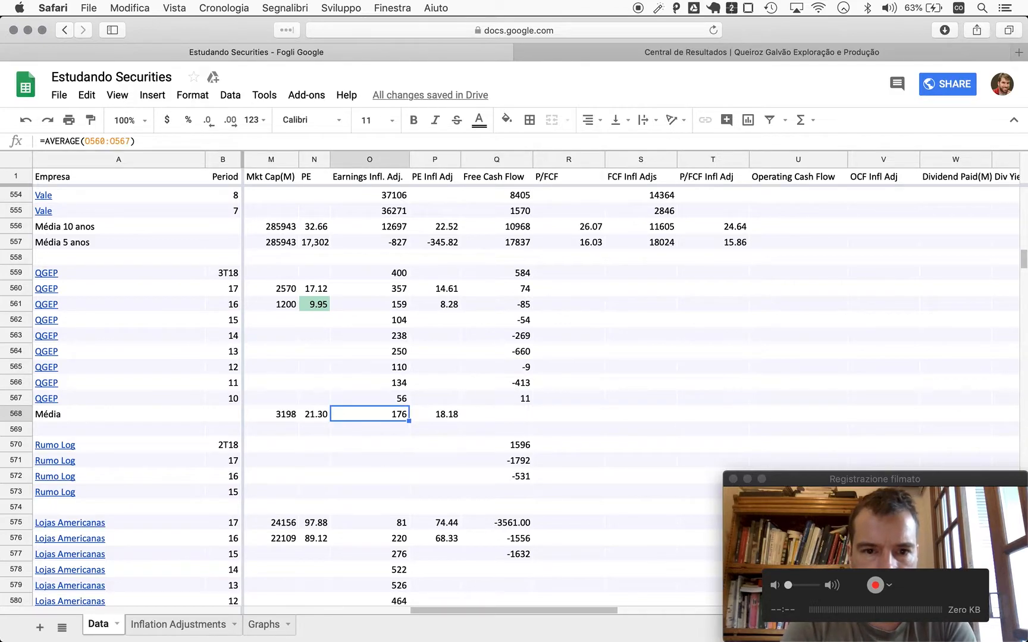
{"action": "key", "text": "super+c"}
{"action": "key", "text": "Right"}
{"action": "key", "text": "Right"}
{"action": "key", "text": "super+v"}
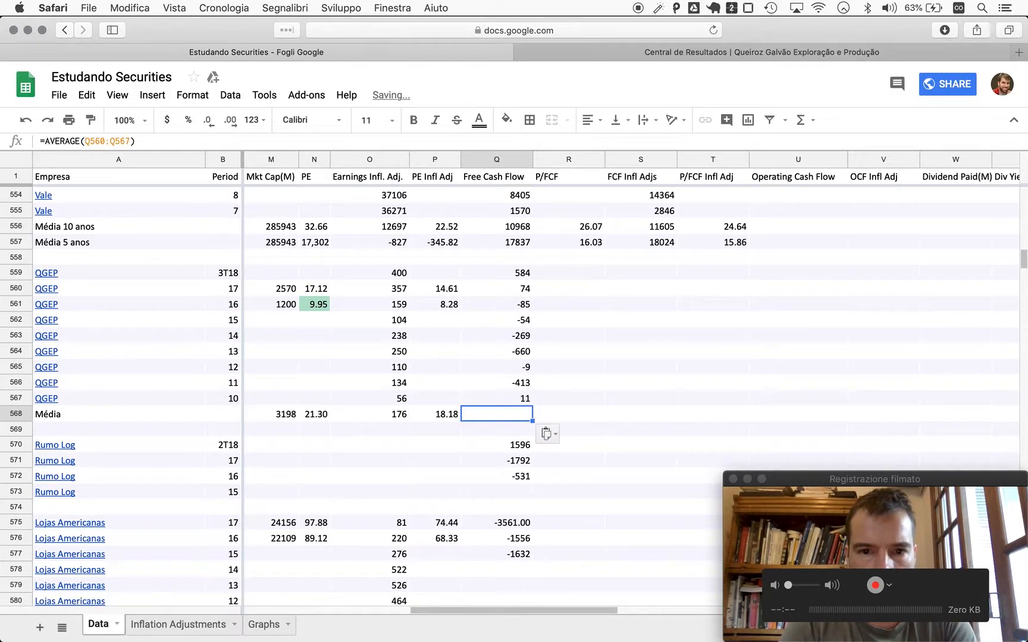
{"action": "key", "text": "super+z"}
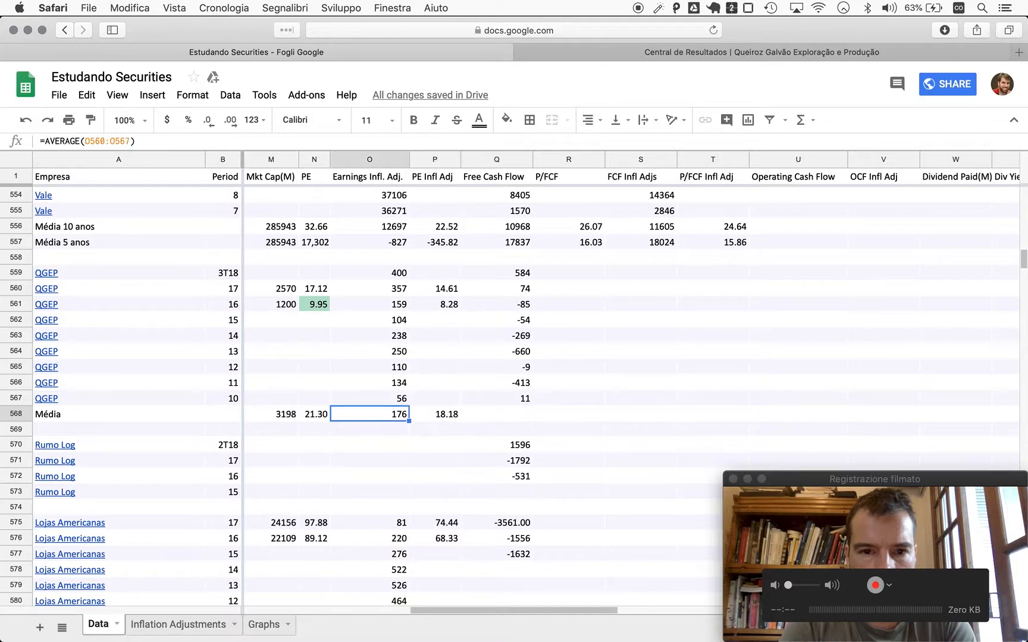
{"action": "key", "text": "super+shift+z"}
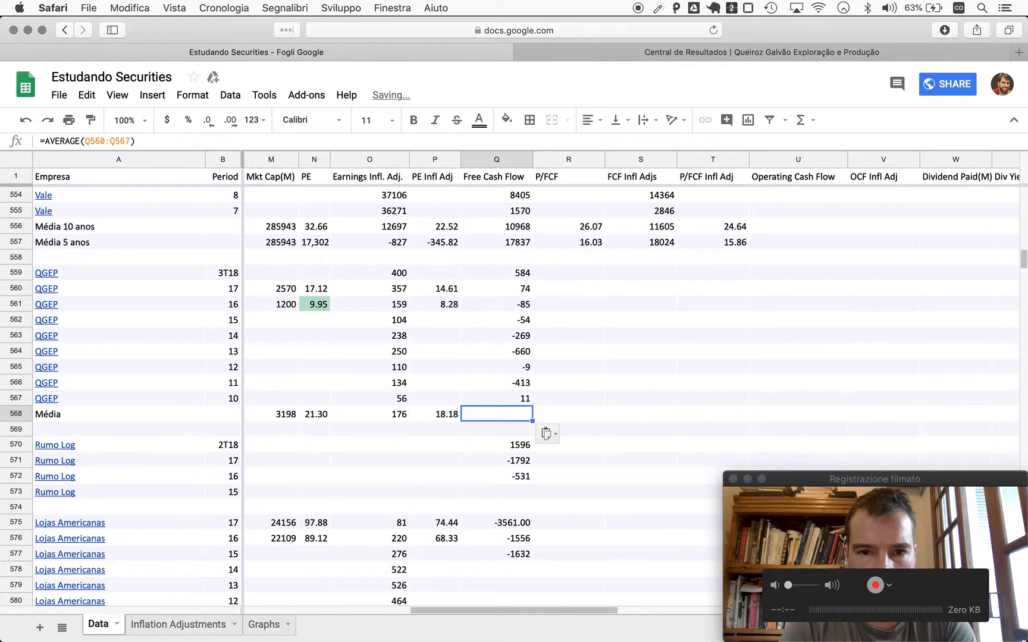
Step: Rewrite Q568 as =AVERAGE(OFFSET(Q559,0,0,9,1)), giving a free cash flow average of -91
{"action": "key", "text": "Return"}
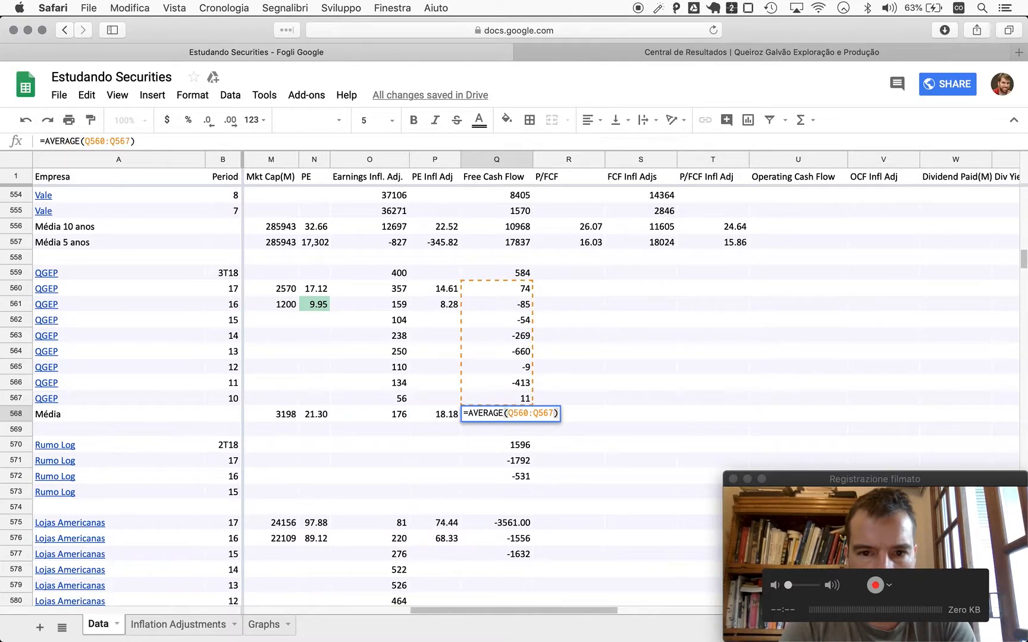
{"action": "left_click", "coordinate": [546, 412]}
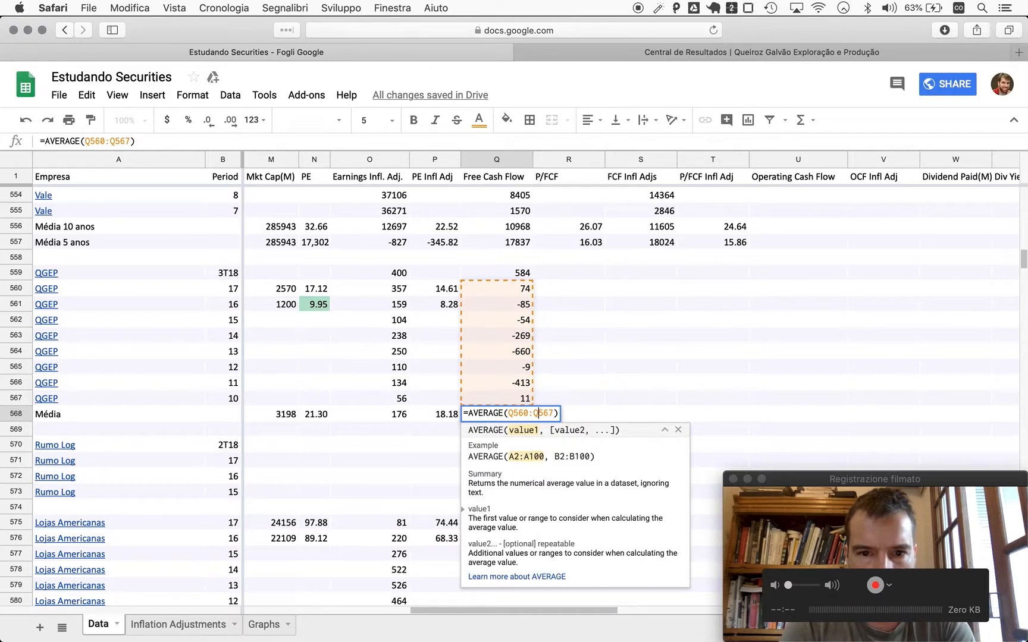
{"action": "key", "text": "BackSpace"}
{"action": "key", "text": "BackSpace"}
{"action": "key", "text": "BackSpace"}
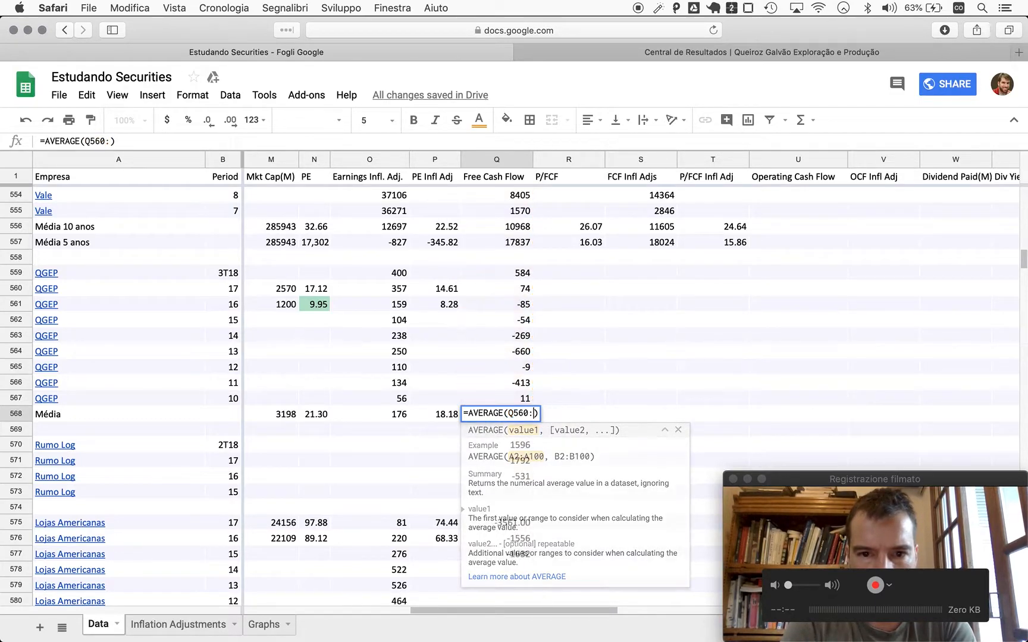
{"action": "key", "text": "Left"}
{"action": "key", "text": "Left"}
{"action": "key", "text": "Left"}
{"action": "type", "text": "off"}
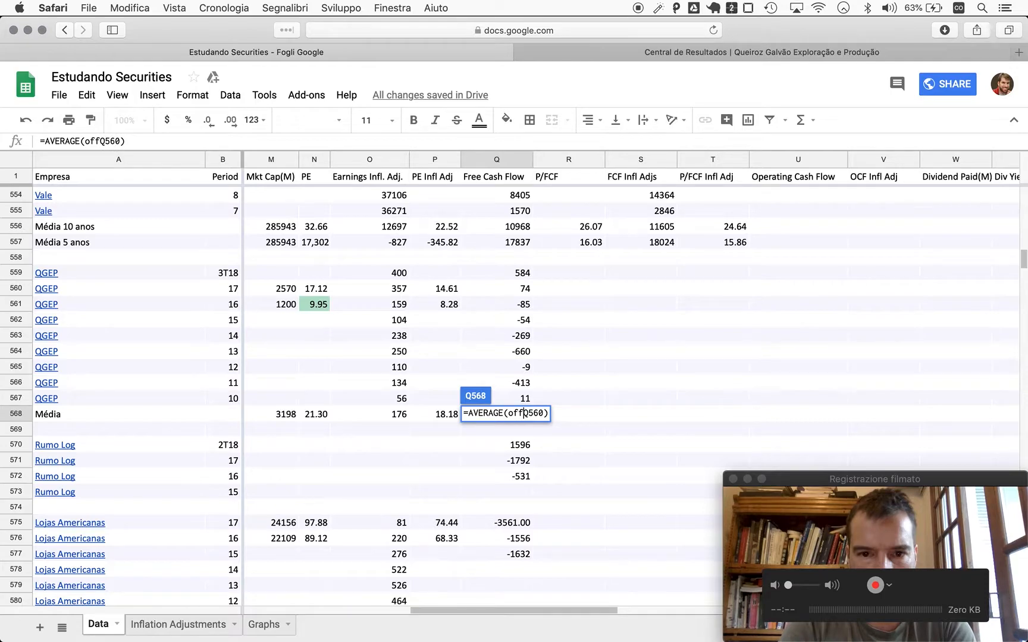
{"action": "type", "text": "set("}
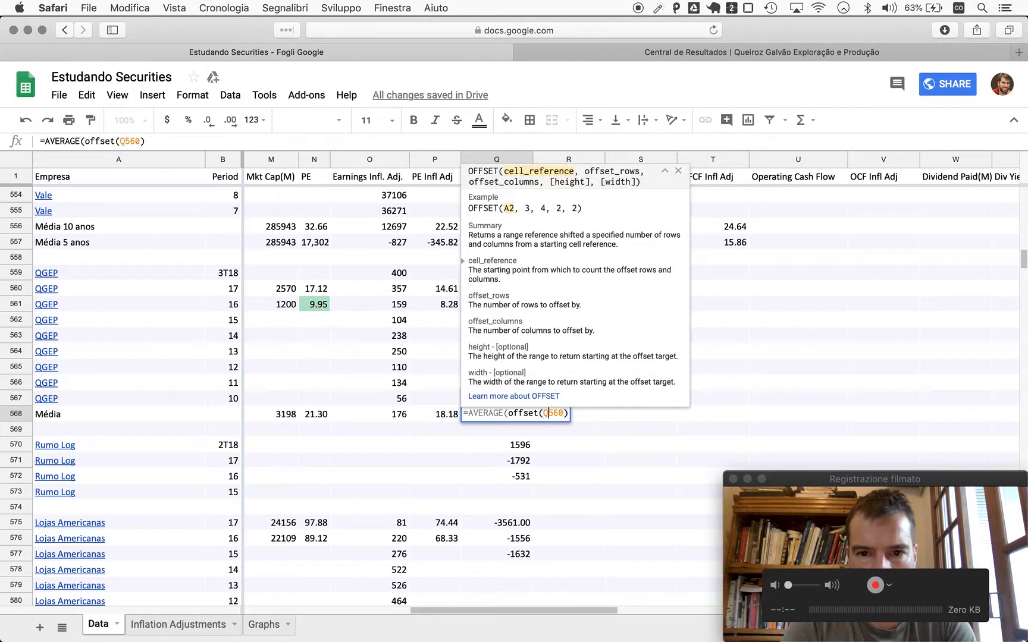
{"action": "key", "text": "BackSpace"}
{"action": "key", "text": "BackSpace"}
{"action": "type", "text": "59,0,"}
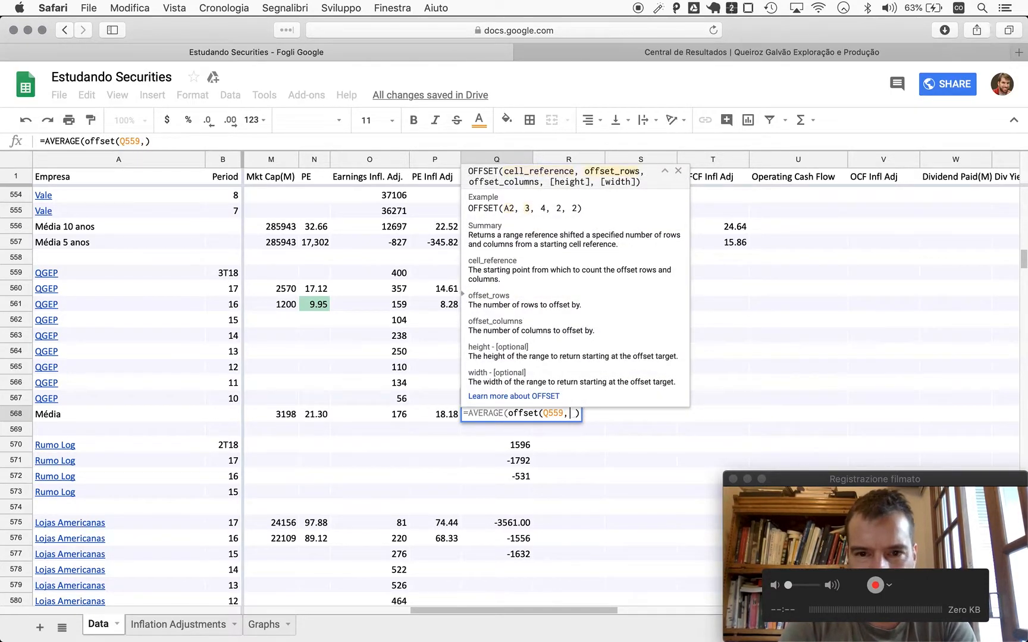
{"action": "type", "text": "0,10,1"}
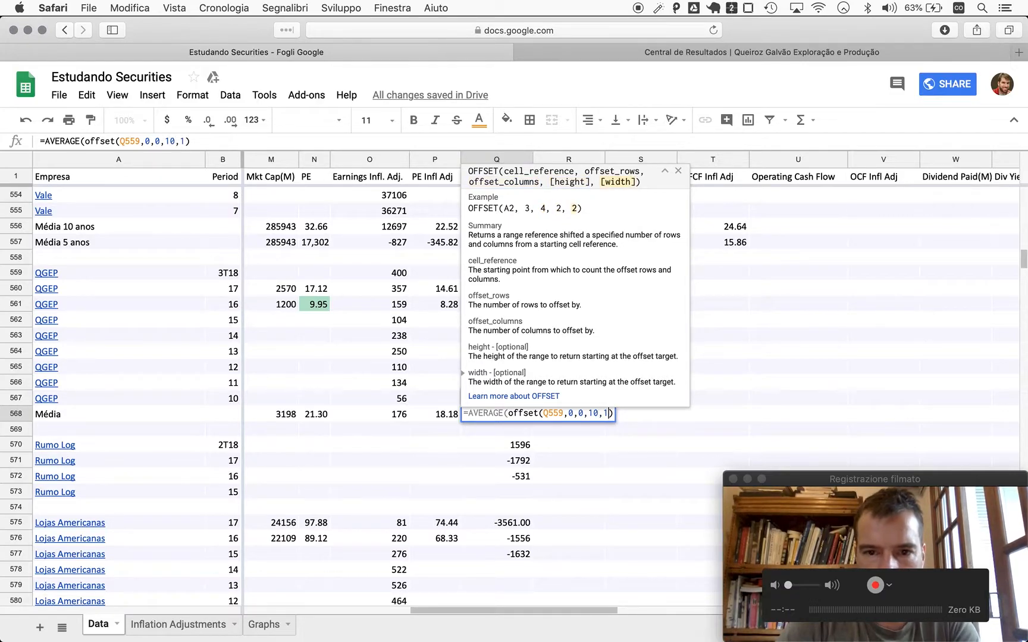
{"action": "key", "text": "Return"}
{"action": "key", "text": "Up"}
{"action": "key", "text": "Return"}
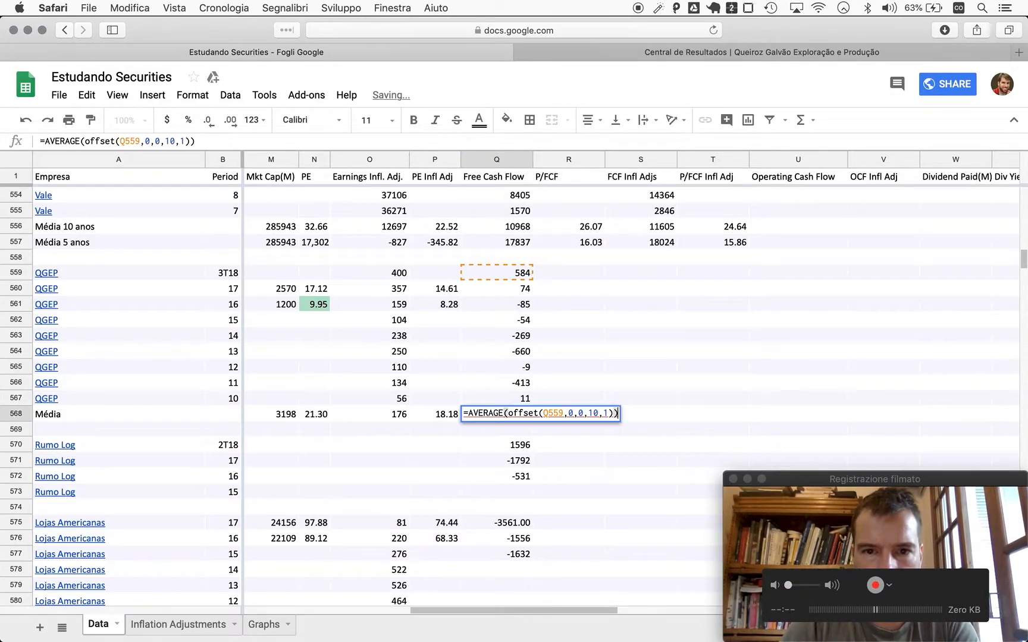
{"action": "key", "text": "Left"}
{"action": "key", "text": "Left"}
{"action": "key", "text": "Left"}
{"action": "key", "text": "BackSpace"}
{"action": "key", "text": "BackSpace"}
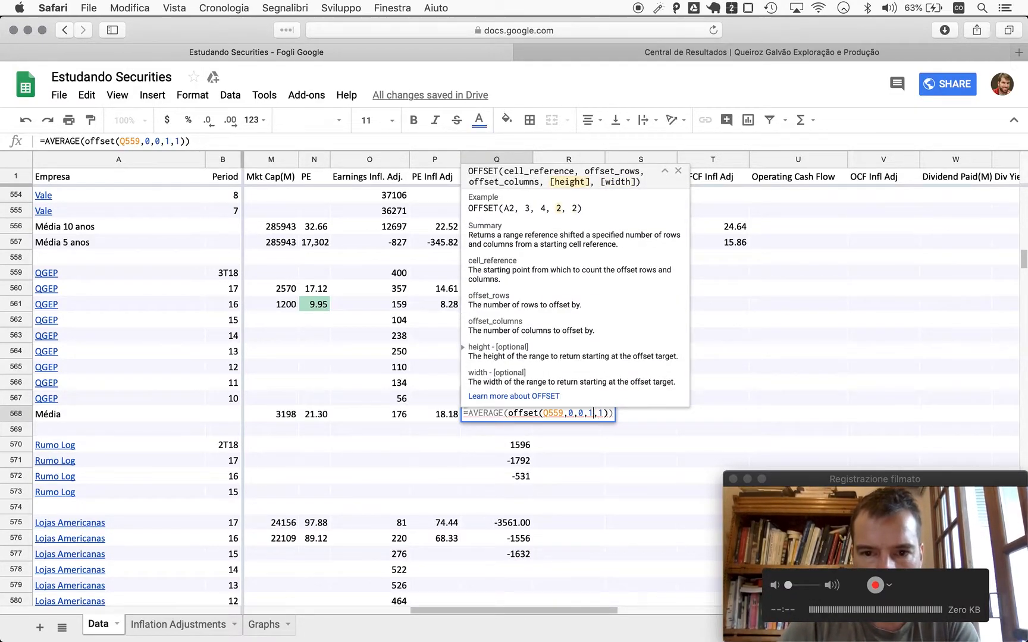
{"action": "key", "text": "Return"}
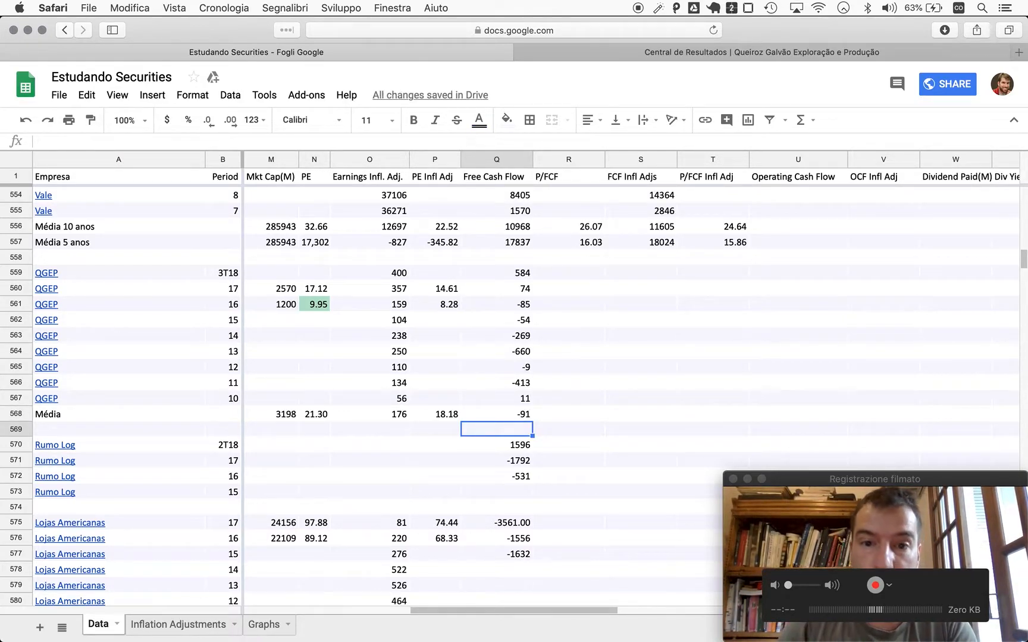
Step: Copy the Q568 OFFSET average into the Earnings Infl. Adj. average, giving 201
{"action": "key", "text": "Up"}
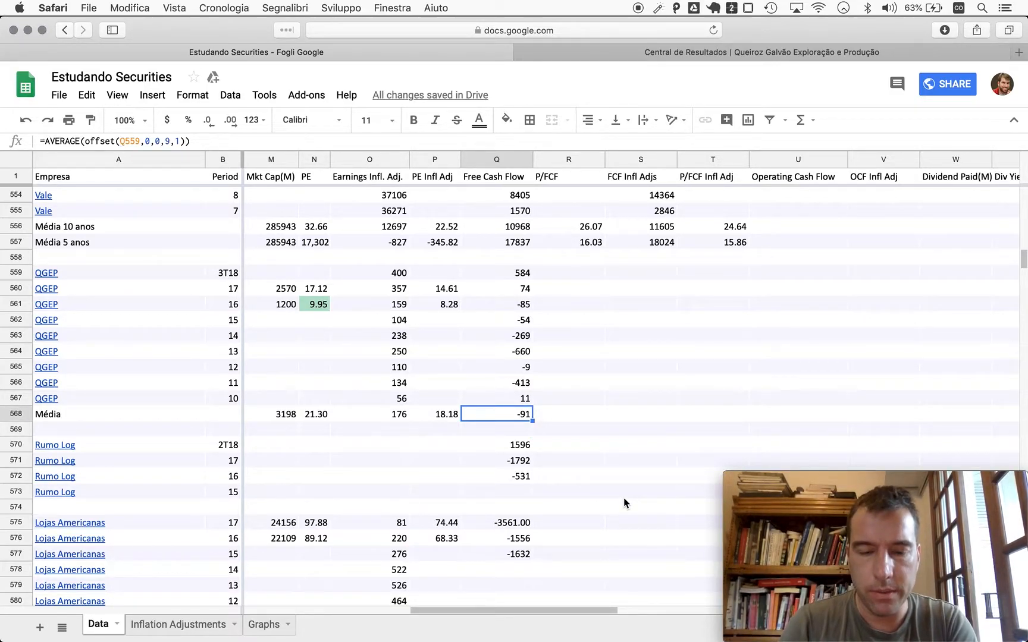
{"action": "key", "text": "super+c"}
{"action": "key", "text": "Left"}
{"action": "key", "text": "Left"}
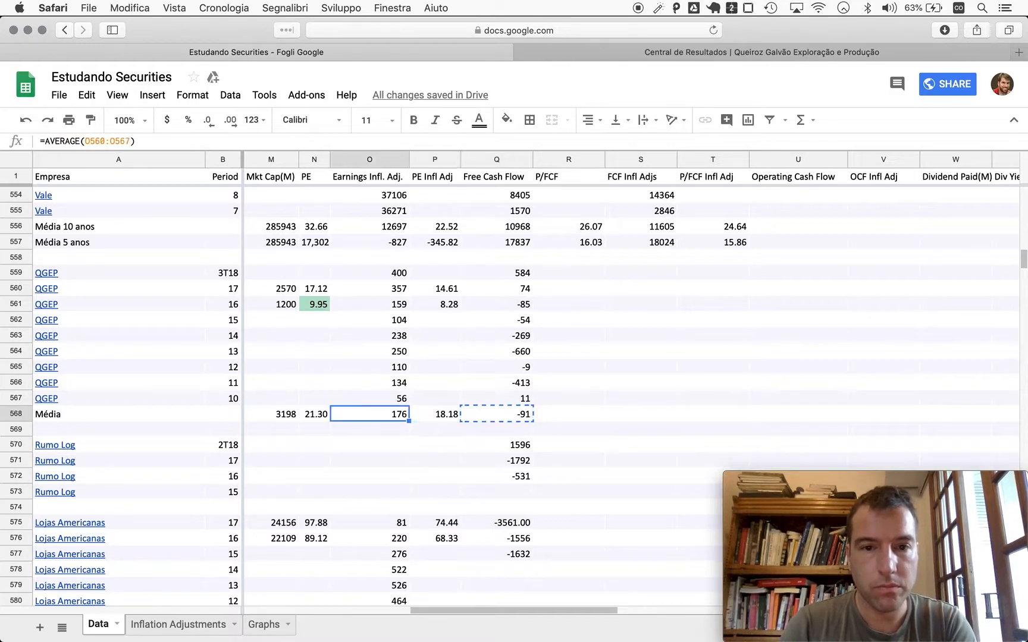
{"action": "key", "text": "super+v"}
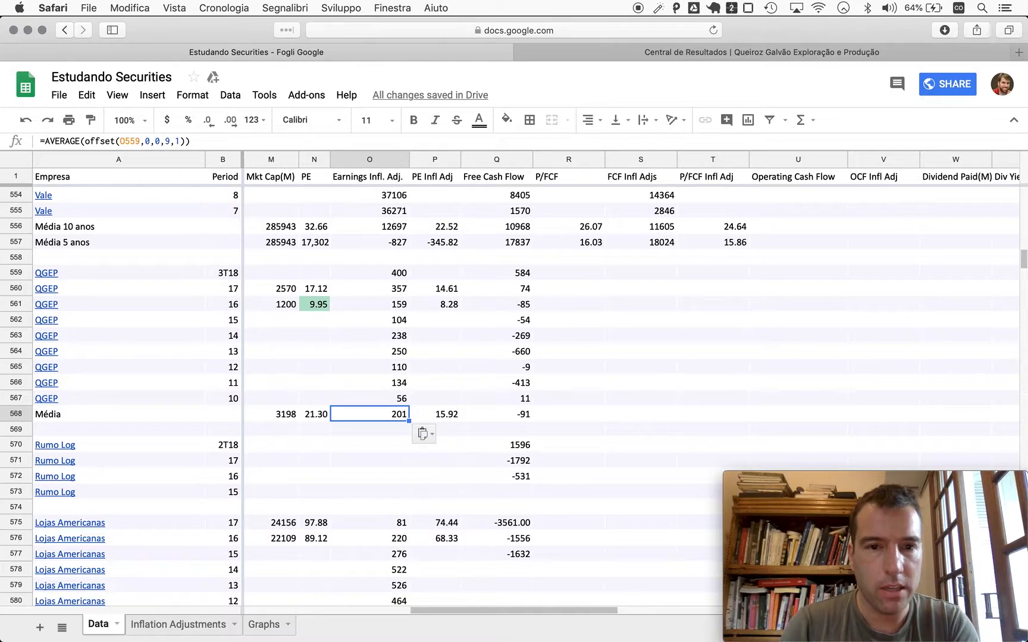
Step: Paste the same OFFSET average into the Earnings average, giving 178
{"action": "key", "text": "Left"}
{"action": "key", "text": "Left"}
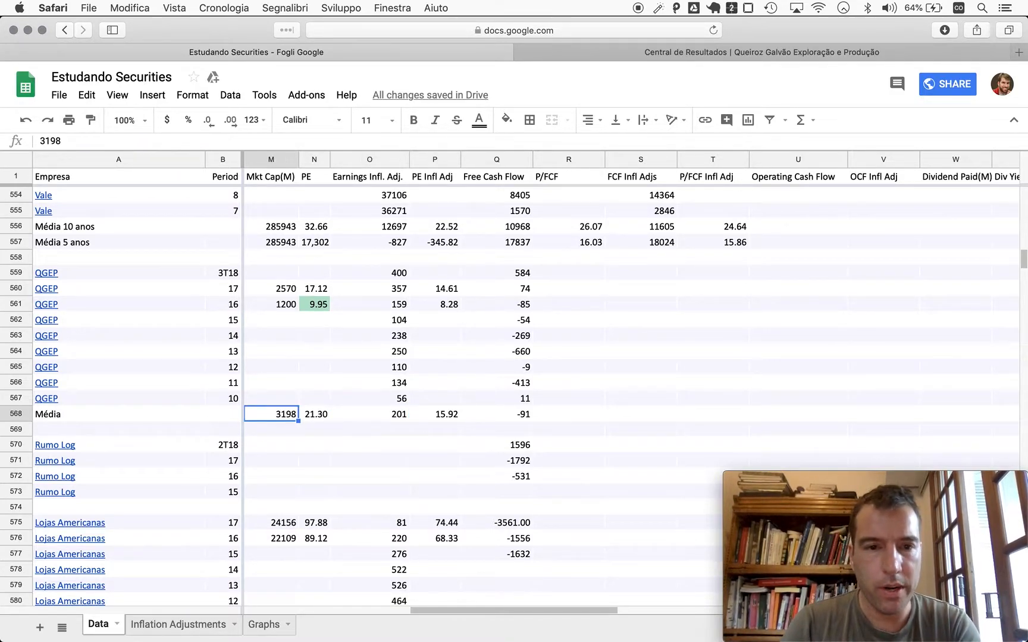
{"action": "key", "text": "Left"}
{"action": "key", "text": "Right"}
{"action": "key", "text": "Left"}
{"action": "key", "text": "super+v"}
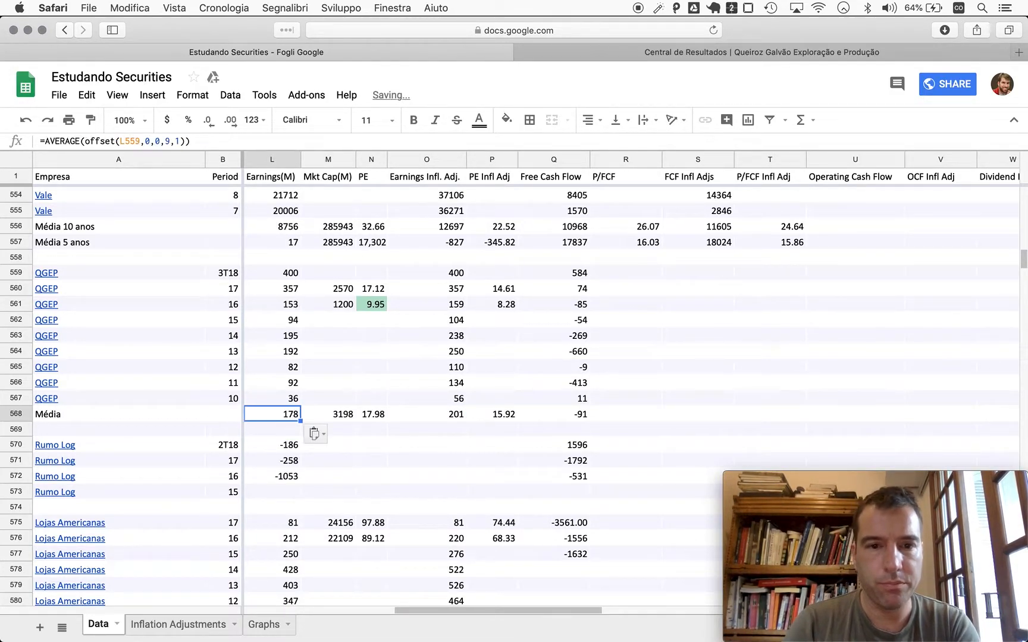
Step: Check the recalculated P/E averages of 17.98 and 15.92 along the Média row
{"action": "key", "text": "Right"}
{"action": "key", "text": "Right"}
{"action": "key", "text": "Right"}
{"action": "key", "text": "Right"}
{"action": "key", "text": "Right"}
{"action": "key", "text": "Left"}
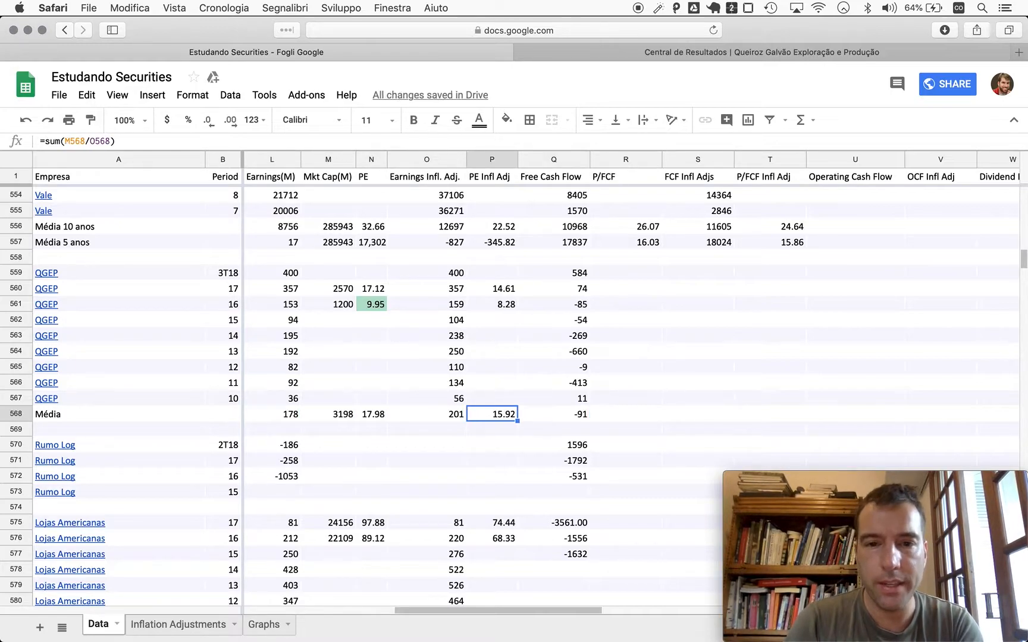
{"action": "key", "text": "Right"}
{"action": "key", "text": "Right"}
{"action": "key", "text": "Left"}
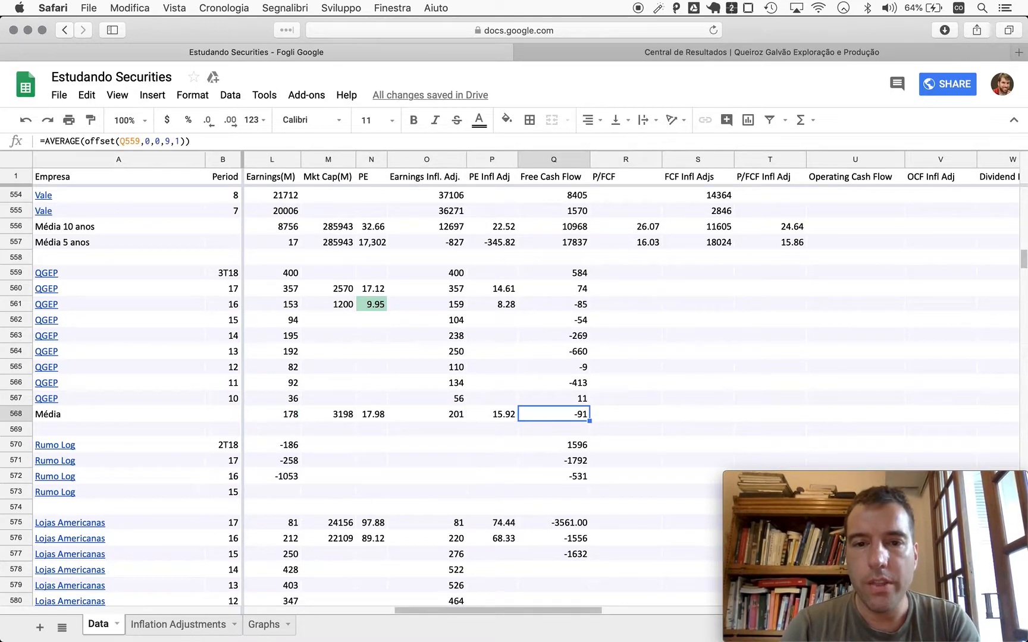
{"action": "key", "text": "Left"}
{"action": "key", "text": "Right"}
{"action": "key", "text": "Up"}
{"action": "key", "text": "Up"}
Step: Copy the 3T18 free cash flow of 584 from Q559 into FCF Infl Adjs S559
{"action": "key", "text": "Up"}
{"action": "key", "text": "Up"}
{"action": "key", "text": "Up"}
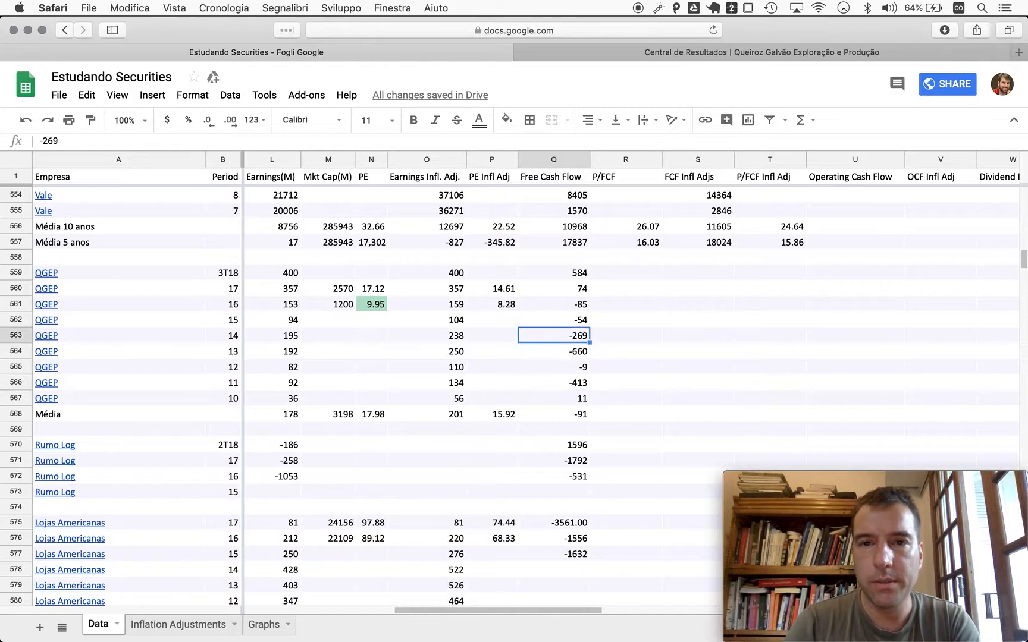
{"action": "key", "text": "Up"}
{"action": "key", "text": "Up"}
{"action": "key", "text": "Up"}
{"action": "key", "text": "Up"}
{"action": "key", "text": "super+c"}
{"action": "key", "text": "Right"}
{"action": "key", "text": "Right"}
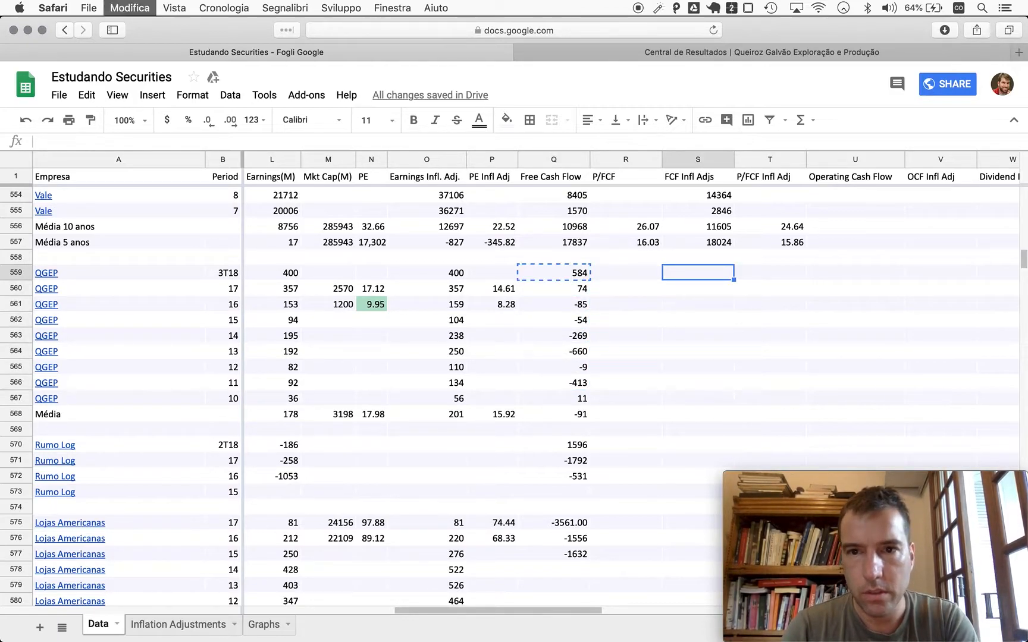
{"action": "key", "text": "super+v"}
{"action": "key", "text": "Down"}
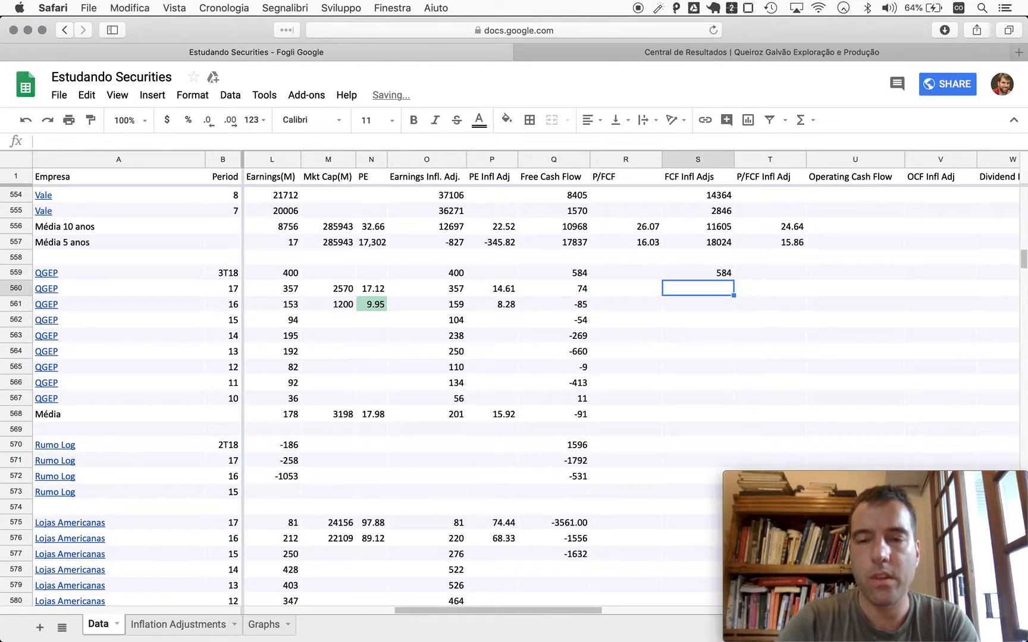
{"action": "type", "text": "="}
Step: Enter =Q560*'Inflation Adjustments'!B1 in S560 and fill it down through S567
{"action": "key", "text": "Left"}
{"action": "key", "text": "Left"}
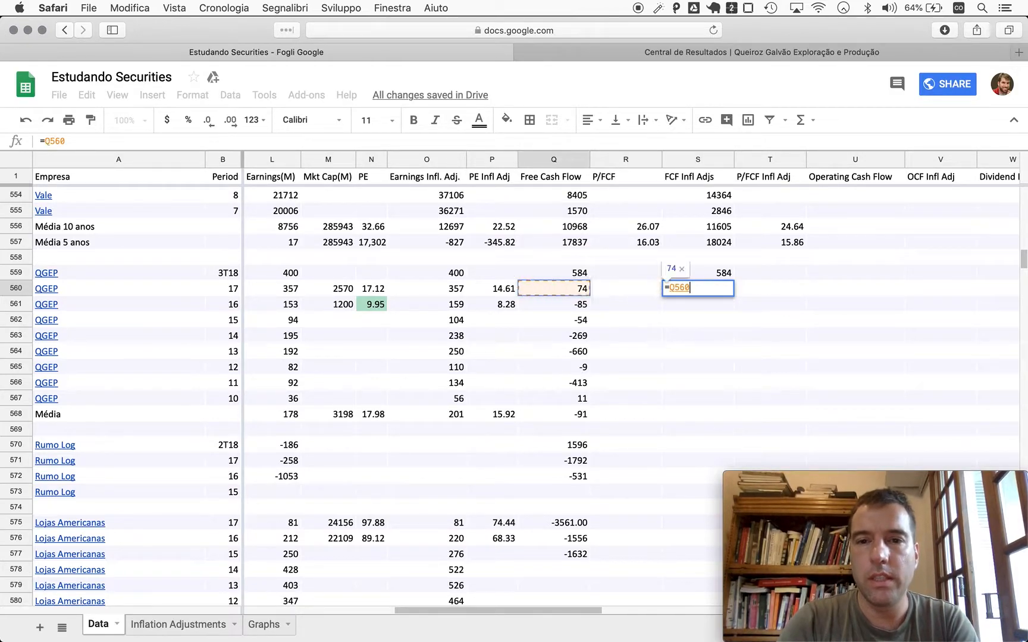
{"action": "type", "text": "*'Inflation Adjustments'!B1"}
{"action": "key", "text": "Return"}
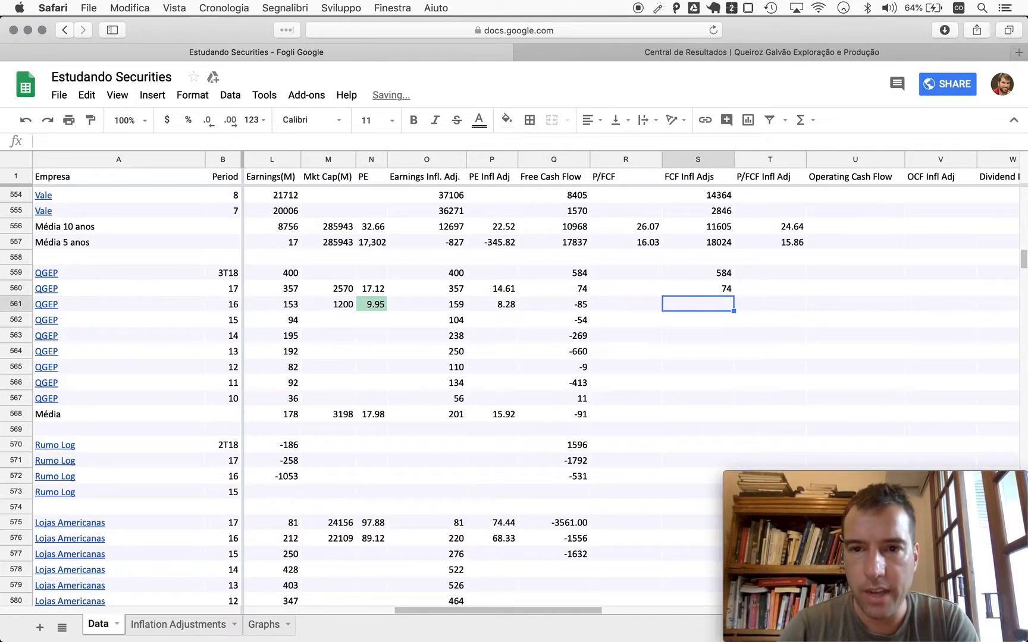
{"action": "key", "text": "Up"}
{"action": "key", "text": "super+c"}
{"action": "key", "text": "Down"}
{"action": "key", "text": "shift+Down"}
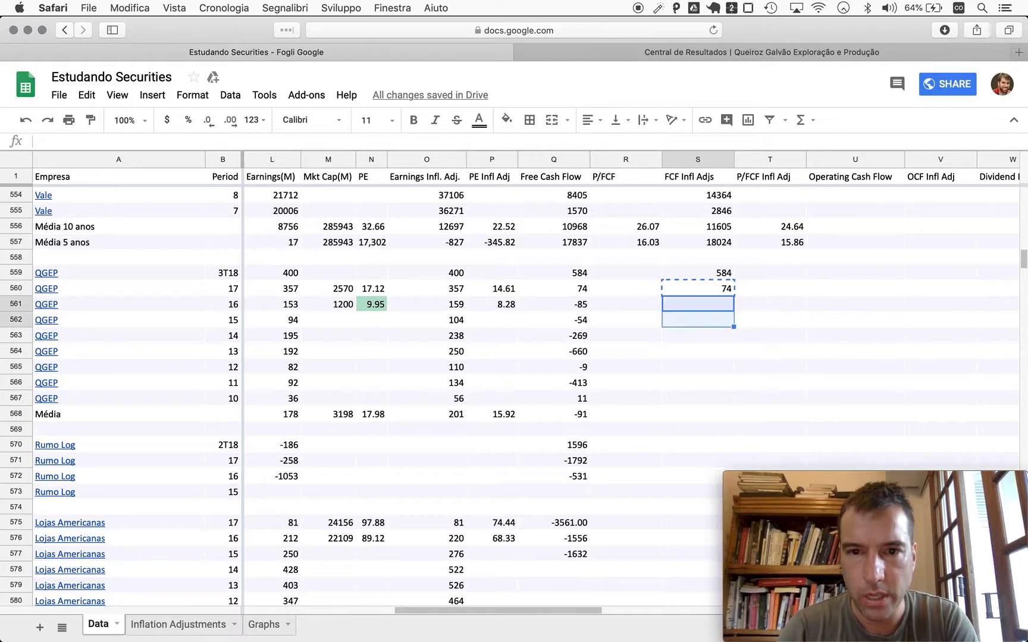
{"action": "key", "text": "shift+Down"}
{"action": "key", "text": "shift+Down"}
{"action": "key", "text": "shift+Down"}
{"action": "key", "text": "shift+Down"}
{"action": "key", "text": "shift+Down"}
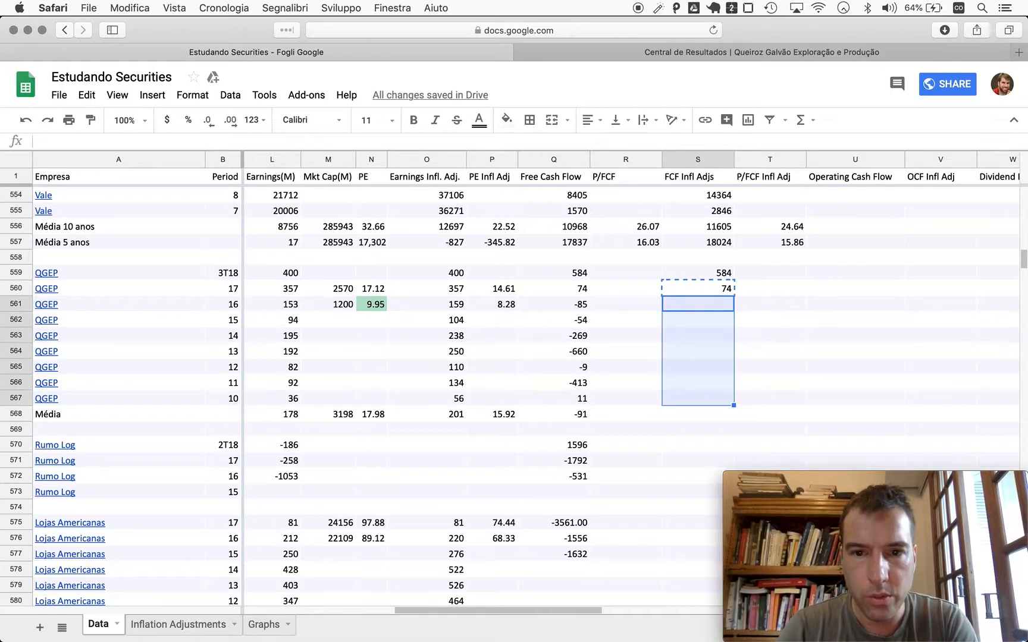
{"action": "key", "text": "super+v"}
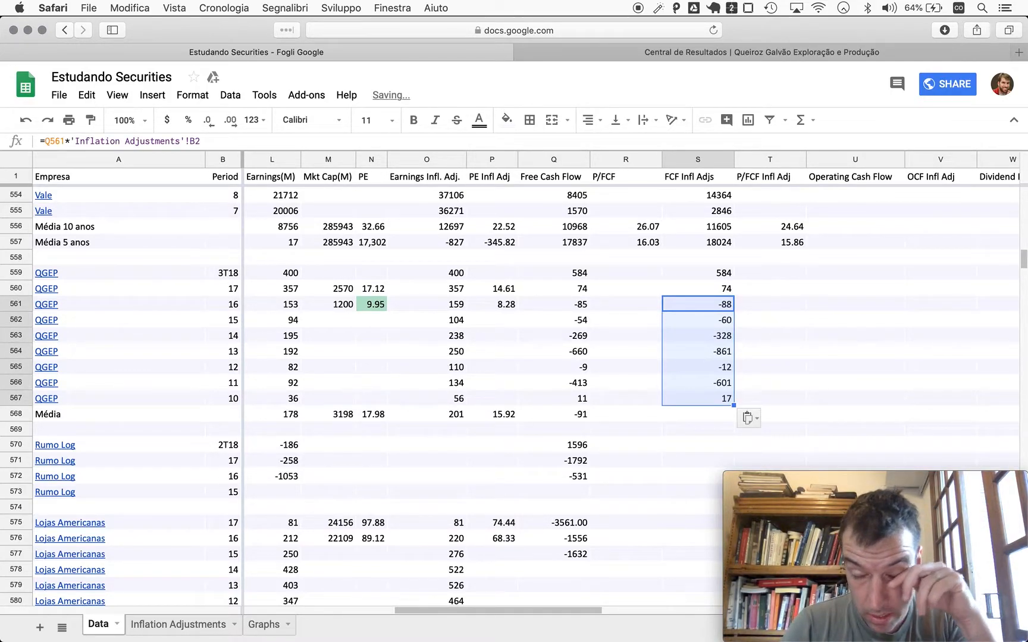
Step: Paste Q568's OFFSET average into S568, giving an inflation-adjusted FCF average of -142
{"action": "left_click", "coordinate": [554, 304]}
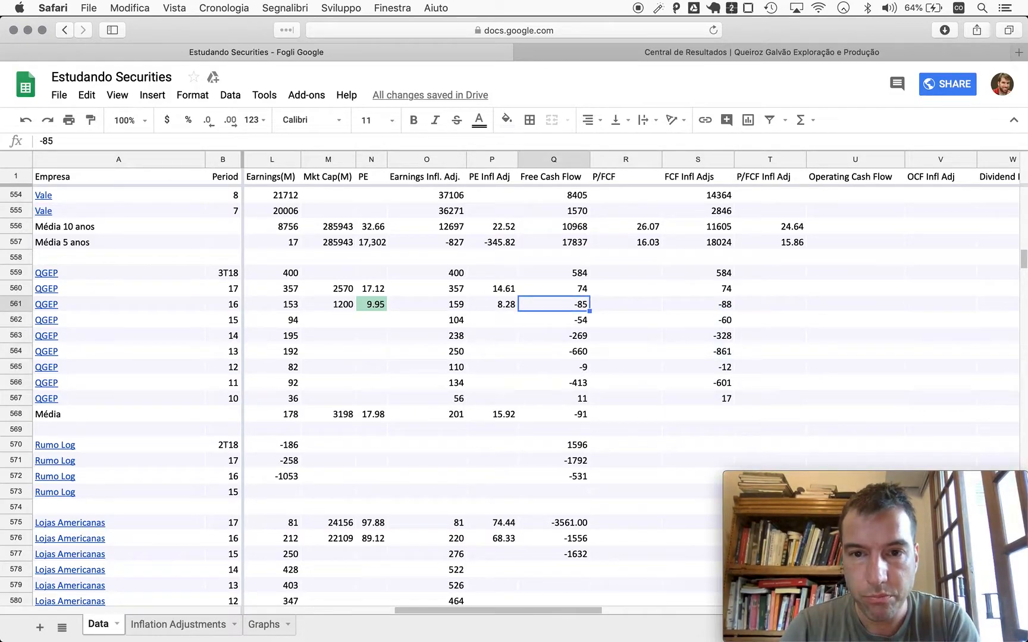
{"action": "key", "text": "Down"}
{"action": "key", "text": "Down"}
{"action": "key", "text": "Down"}
{"action": "key", "text": "super+c"}
{"action": "key", "text": "Right"}
{"action": "key", "text": "Right"}
{"action": "key", "text": "super+v"}
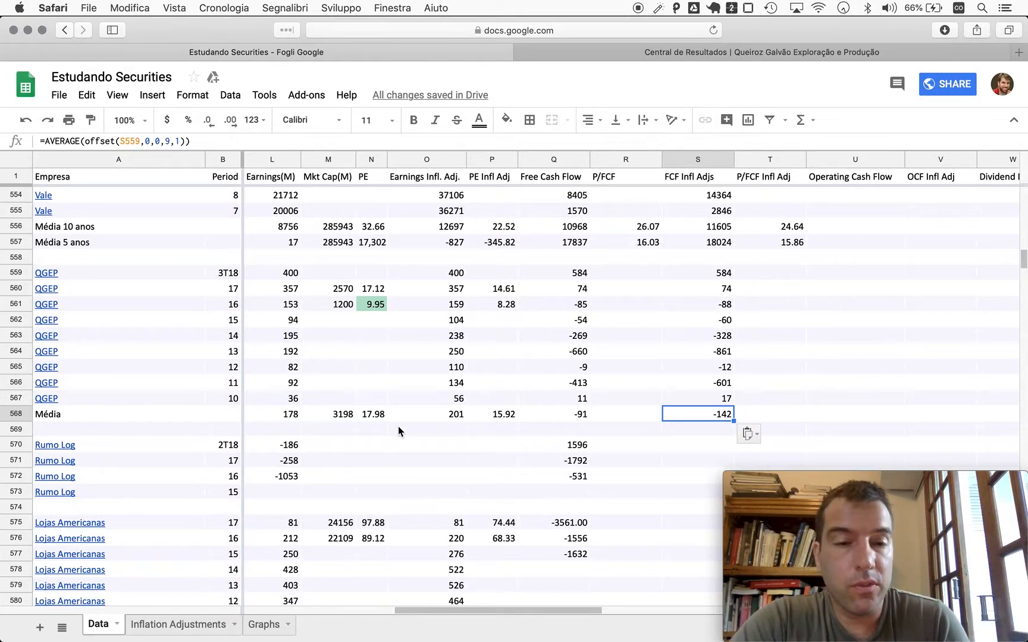
{"action": "scroll", "coordinate": [398, 432], "scroll_direction": "left", "scroll_amount": 3}
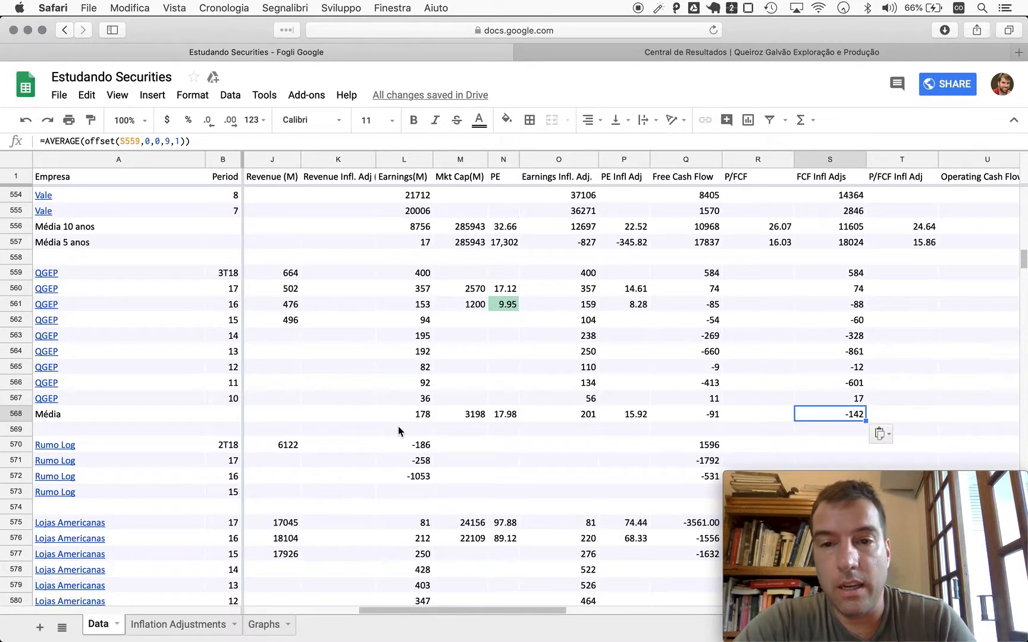
{"action": "scroll", "coordinate": [399, 431], "scroll_direction": "down", "scroll_amount": 2}
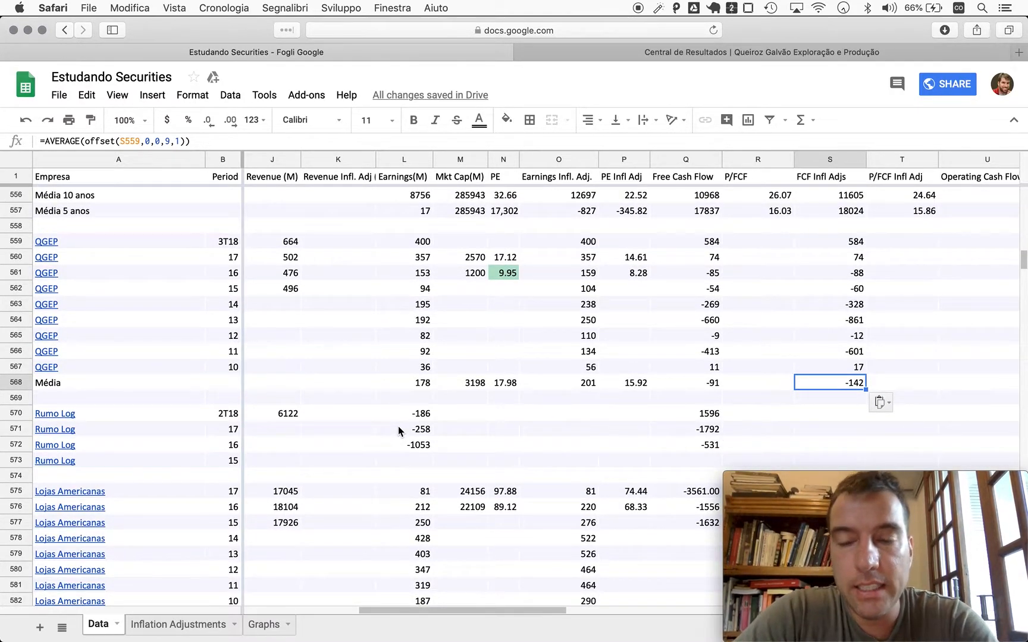